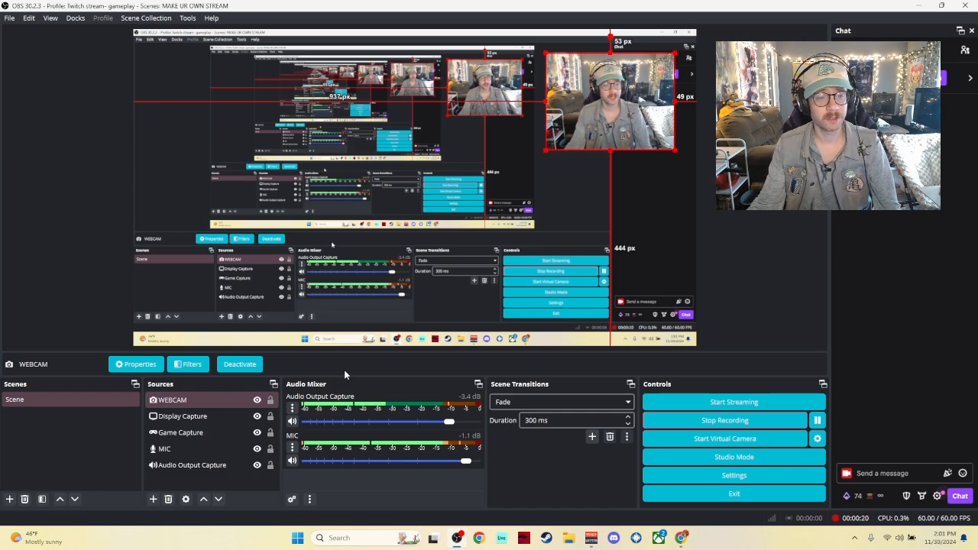
Step: Search Google for obs, open the OBS Studio website, and return to OBS
left_click(239, 406)
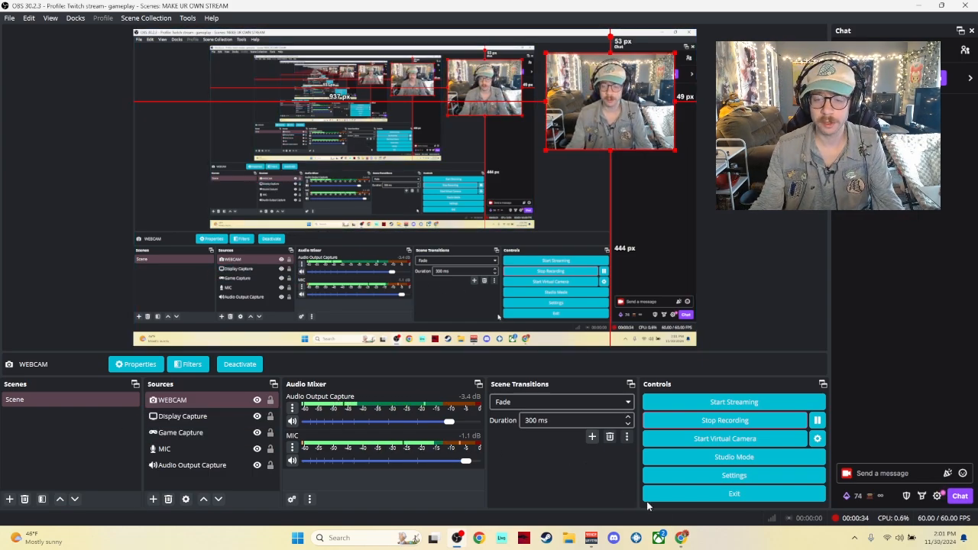
left_click(681, 538)
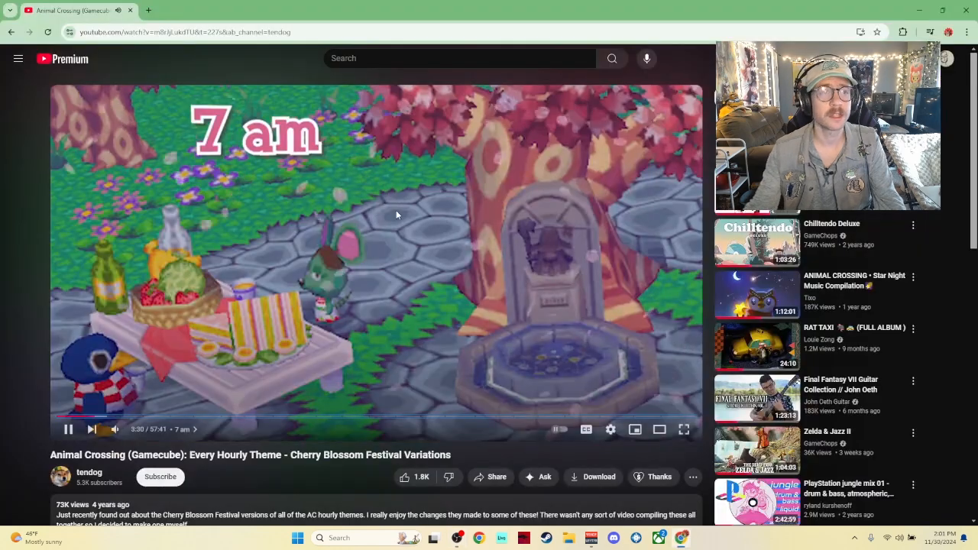
left_click(148, 10)
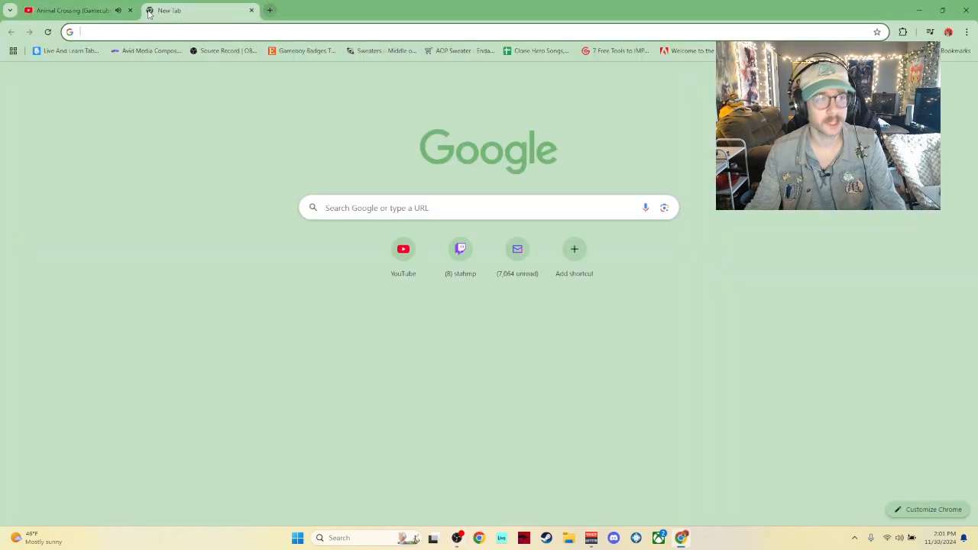
type("obs")
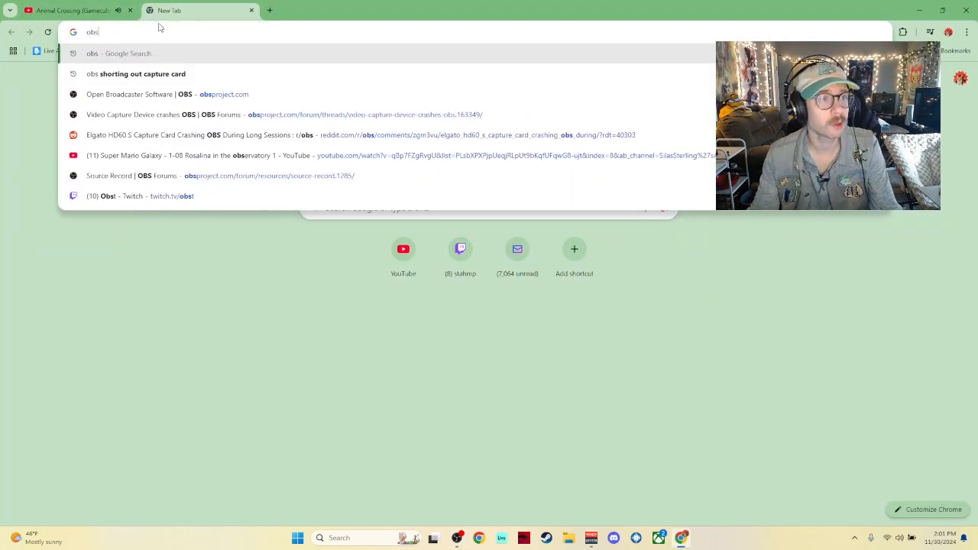
left_click(193, 59)
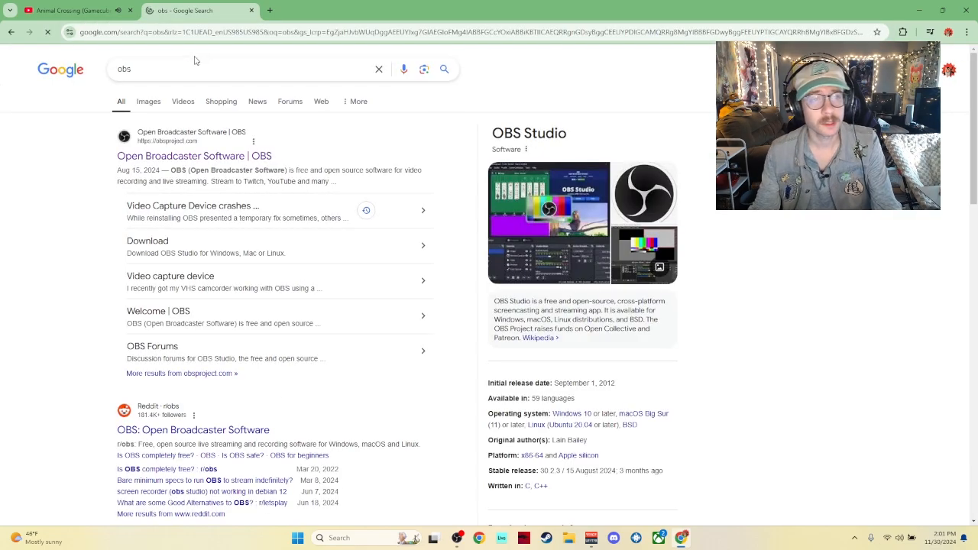
left_click(252, 158)
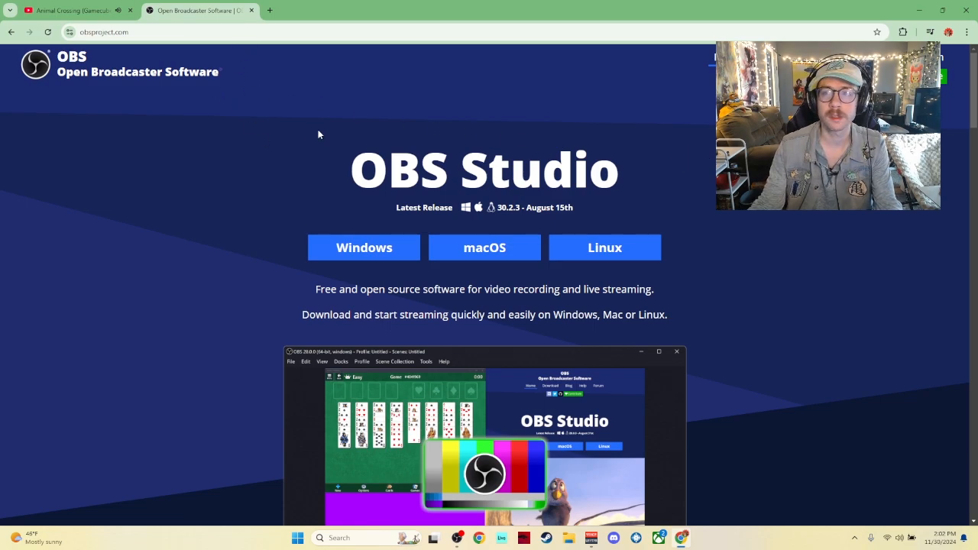
left_click(919, 10)
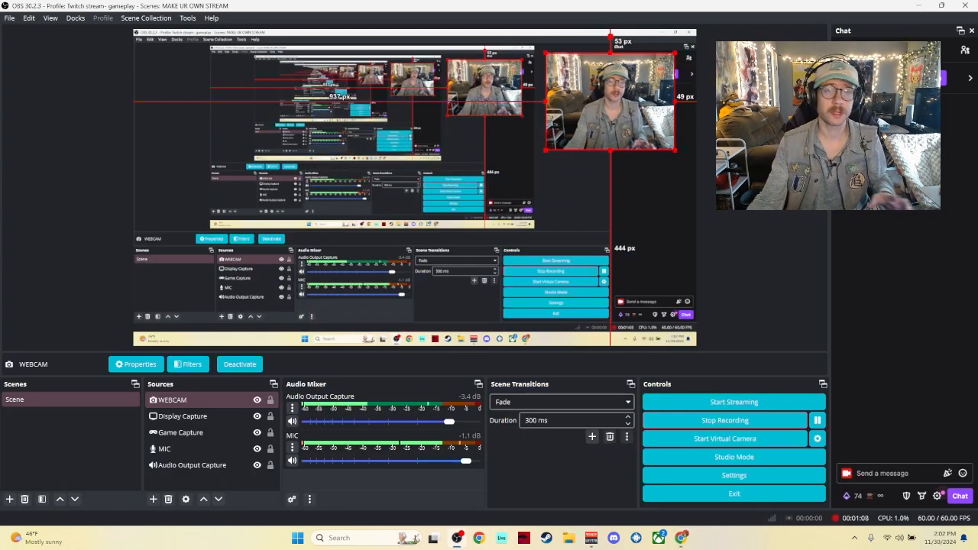
Step: Toggle the Display Capture source's visibility off and back on
left_click(229, 400)
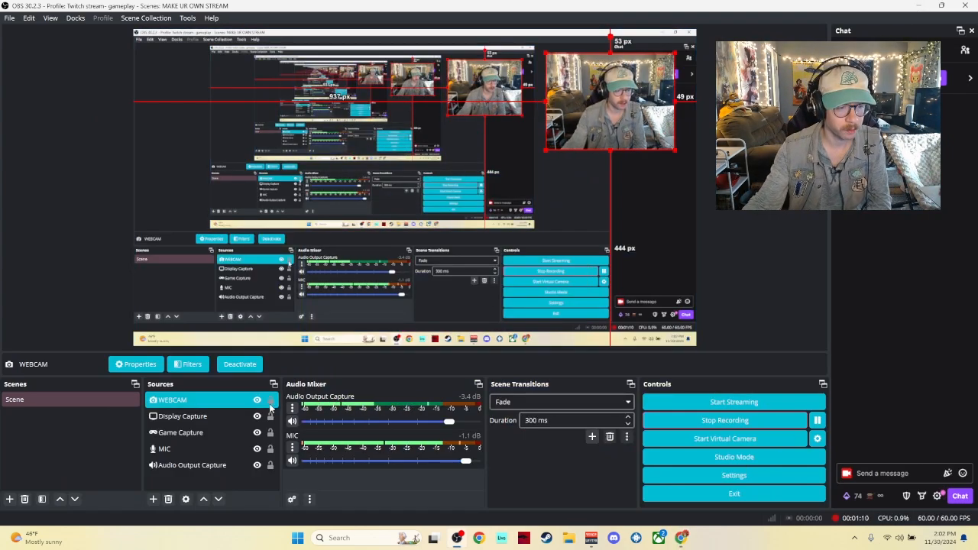
left_click(257, 417)
left_click(257, 417)
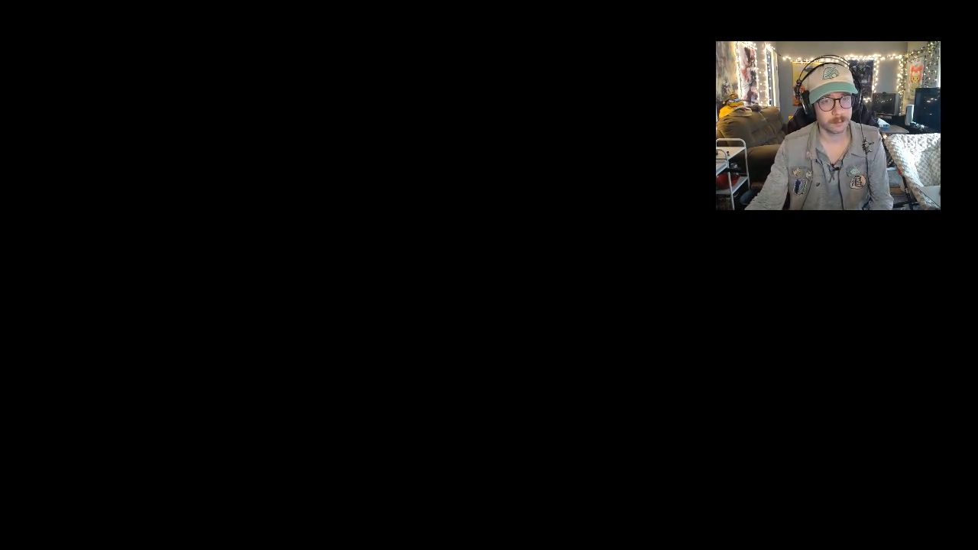
left_click(258, 416)
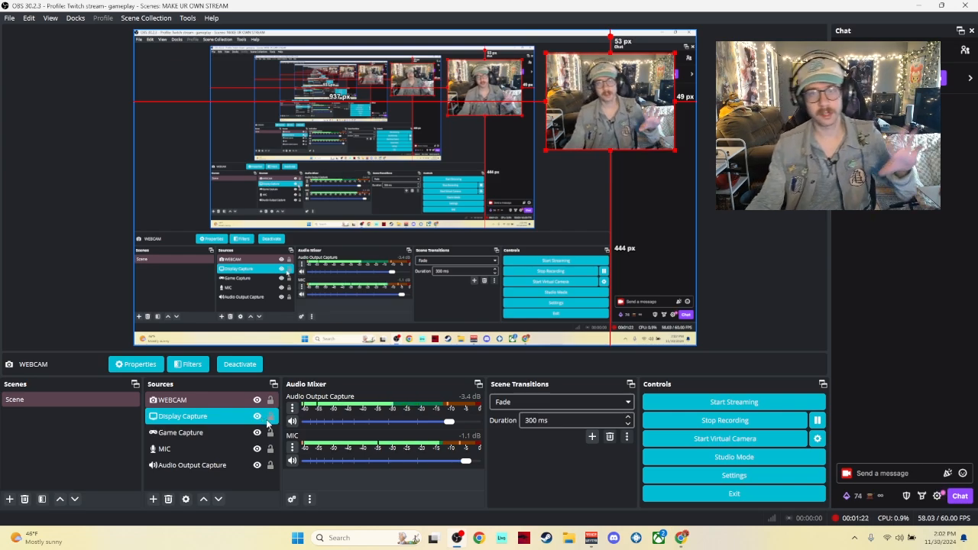
left_click(222, 399)
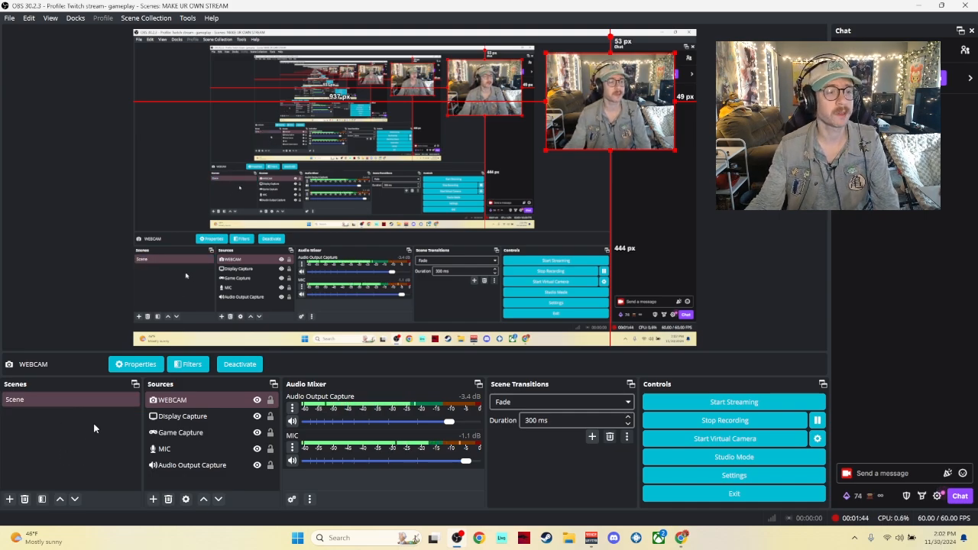
Step: Open the scene's context menu and dismiss it without choosing anything
left_click(49, 403)
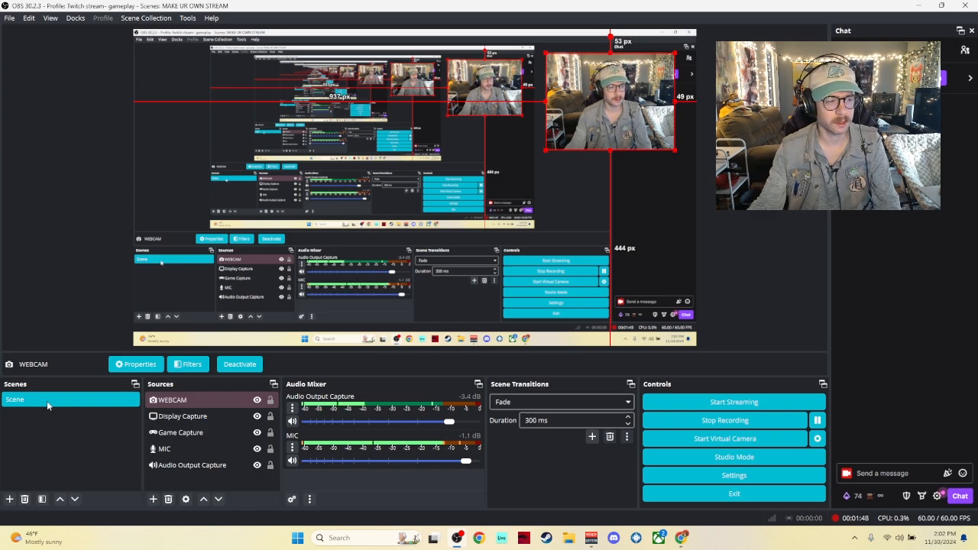
right_click(47, 401)
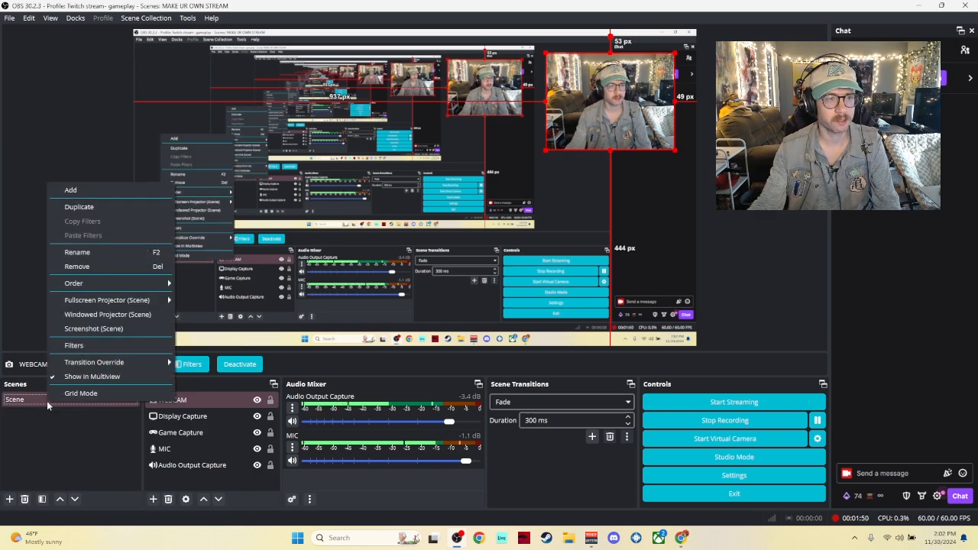
left_click(46, 412)
Step: Select each source in the Sources list in turn to review them
left_click(191, 403)
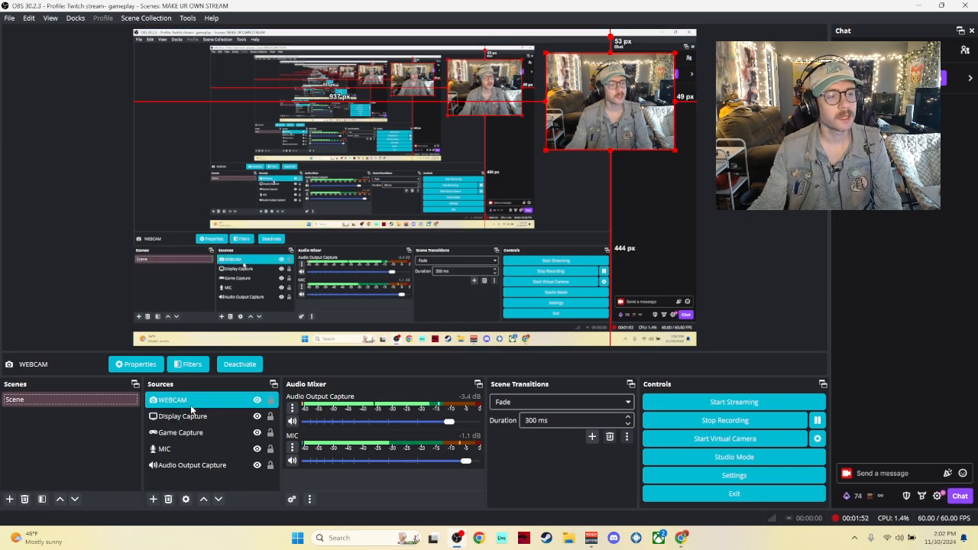
left_click(191, 416)
left_click(210, 431)
left_click(218, 447)
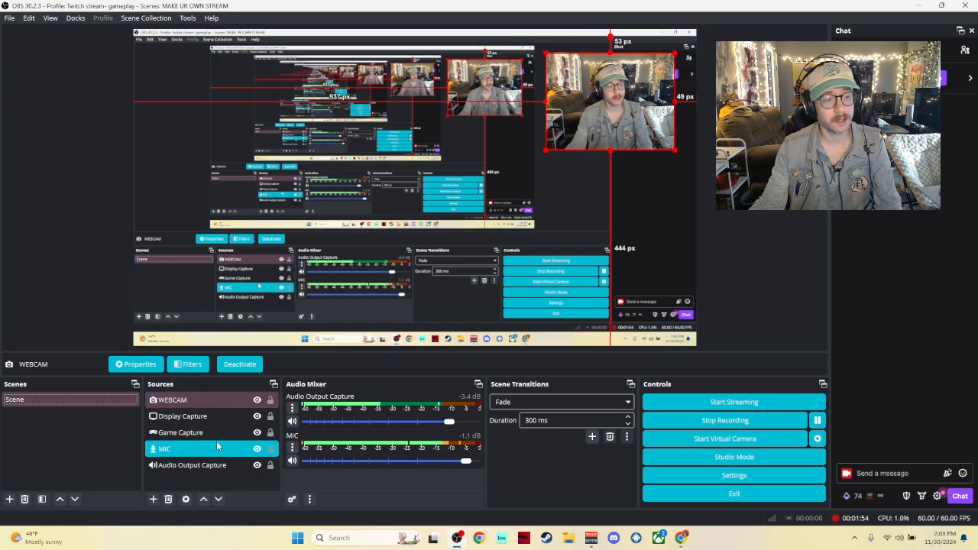
left_click(222, 465)
left_click(221, 449)
left_click(224, 466)
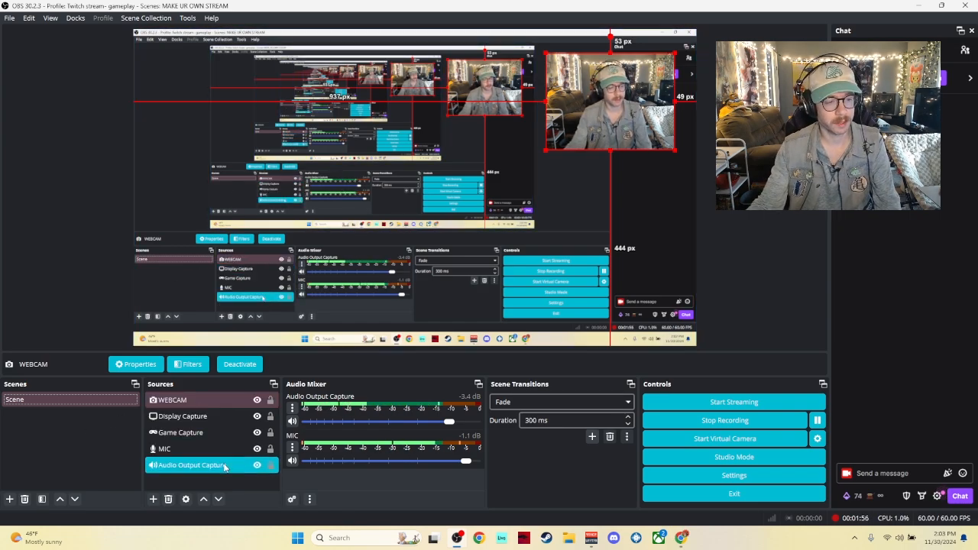
left_click(212, 476)
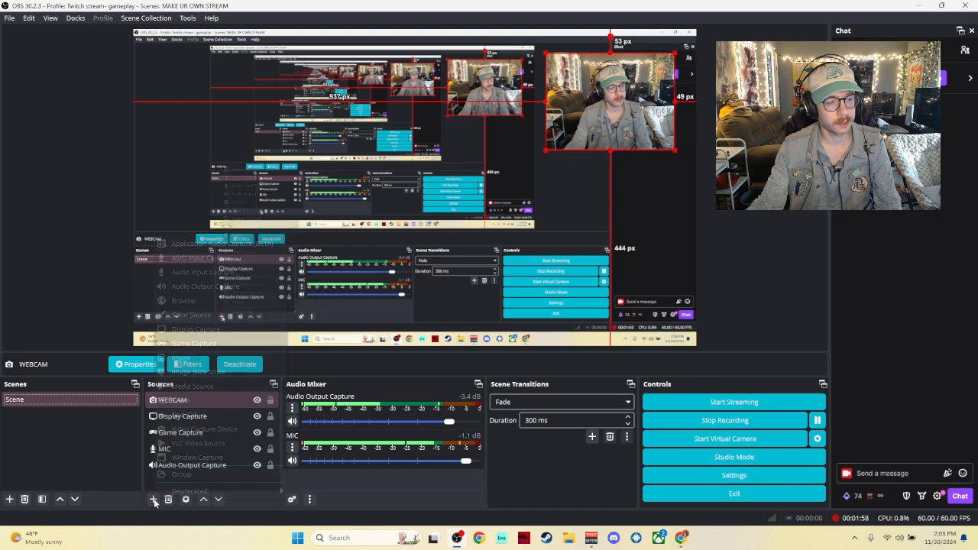
Step: Open the list of addable source types and close it without adding anything
left_click(154, 499)
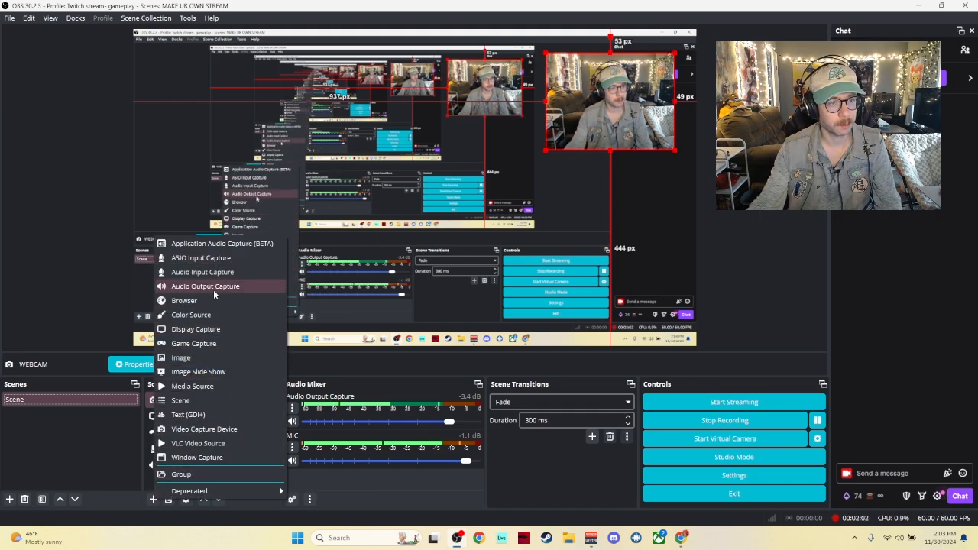
left_click(120, 451)
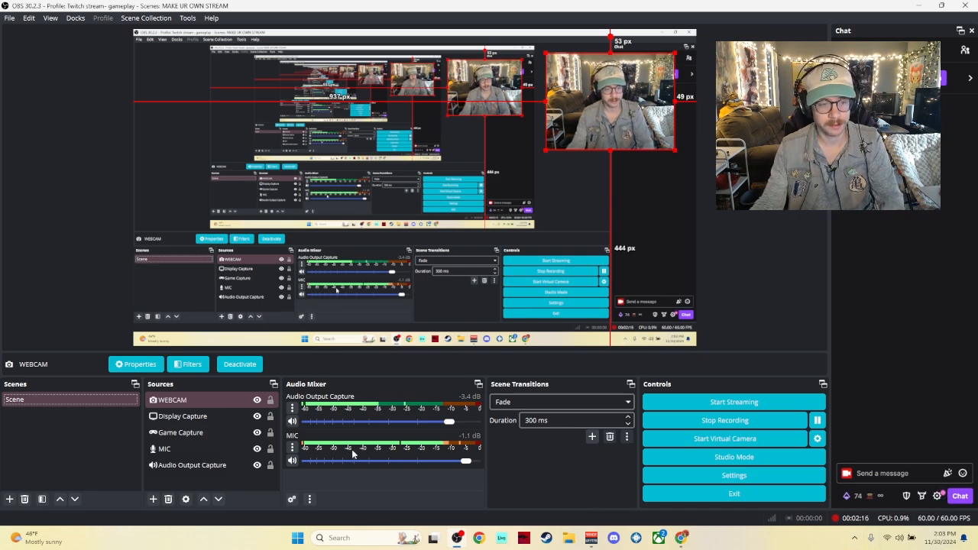
Step: Open the Audio Output Capture properties to review its device, and close them
left_click(292, 408)
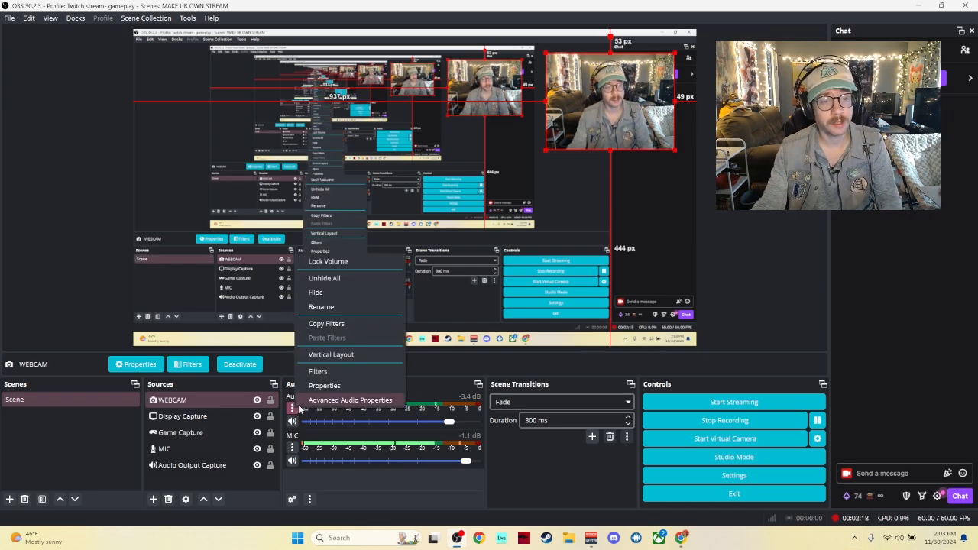
left_click(319, 390)
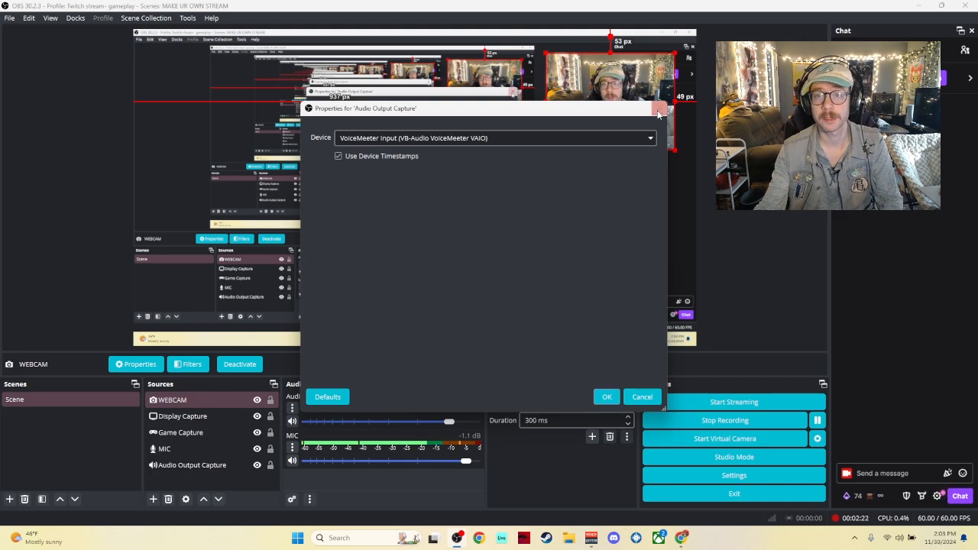
left_click(658, 113)
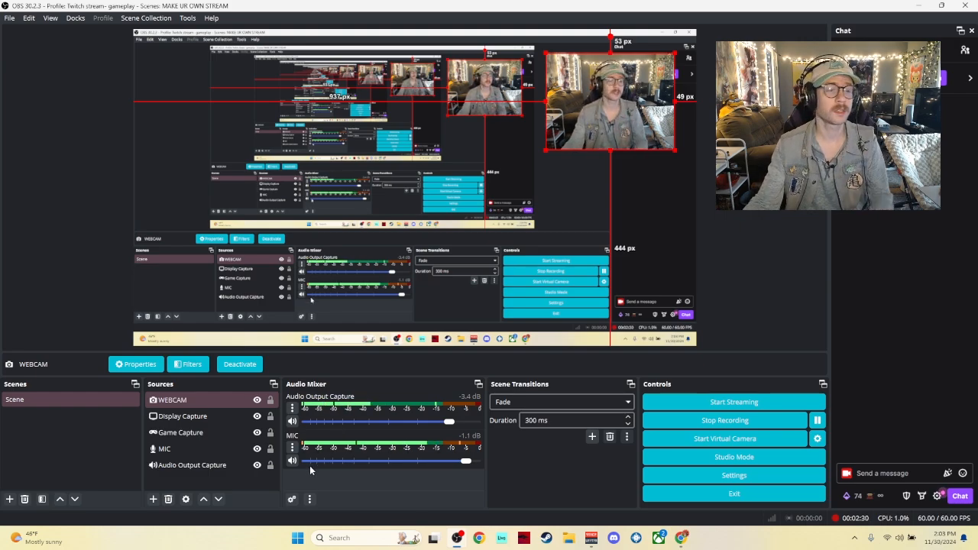
left_click(154, 499)
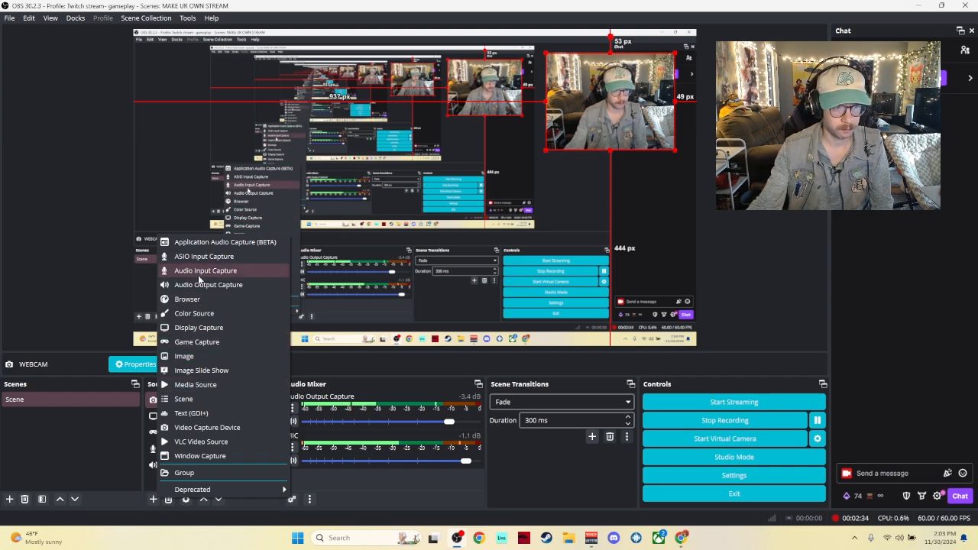
key("Escape")
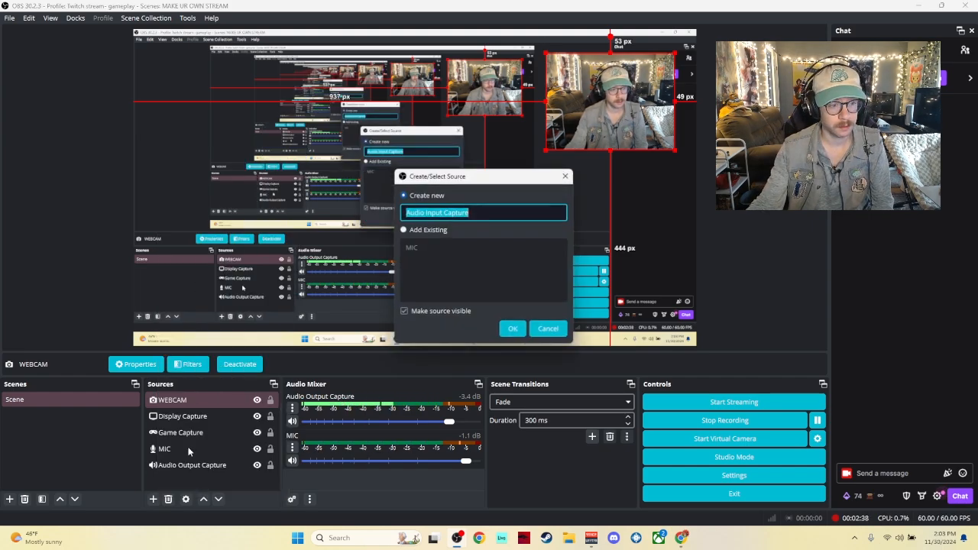
left_click(541, 330)
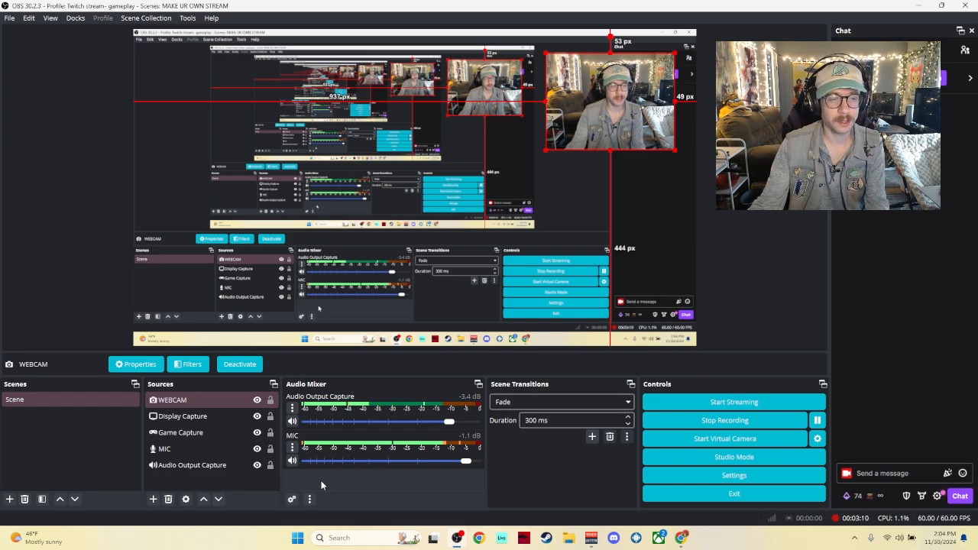
Step: Open the MIC source's audio filters, reposition the window, and view the Gain filter
left_click(292, 448)
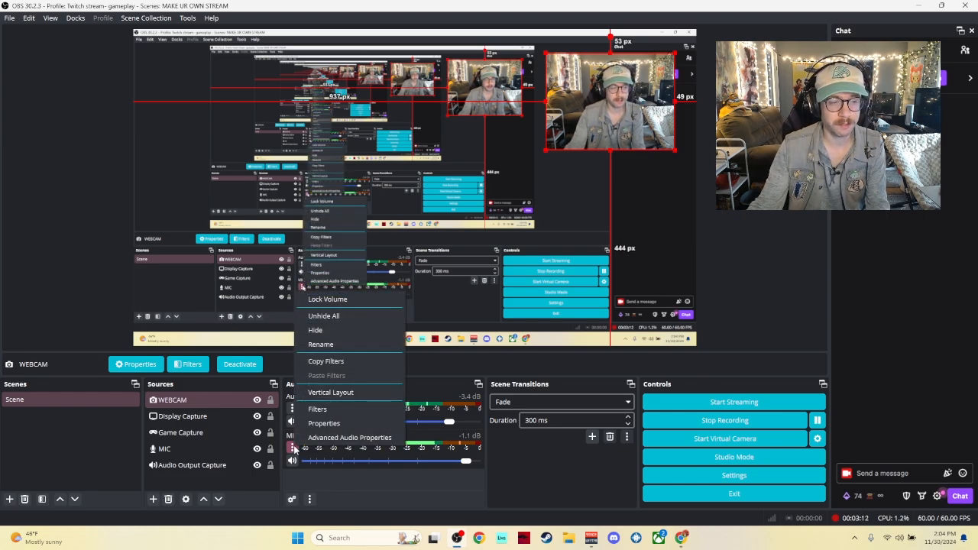
left_click(317, 411)
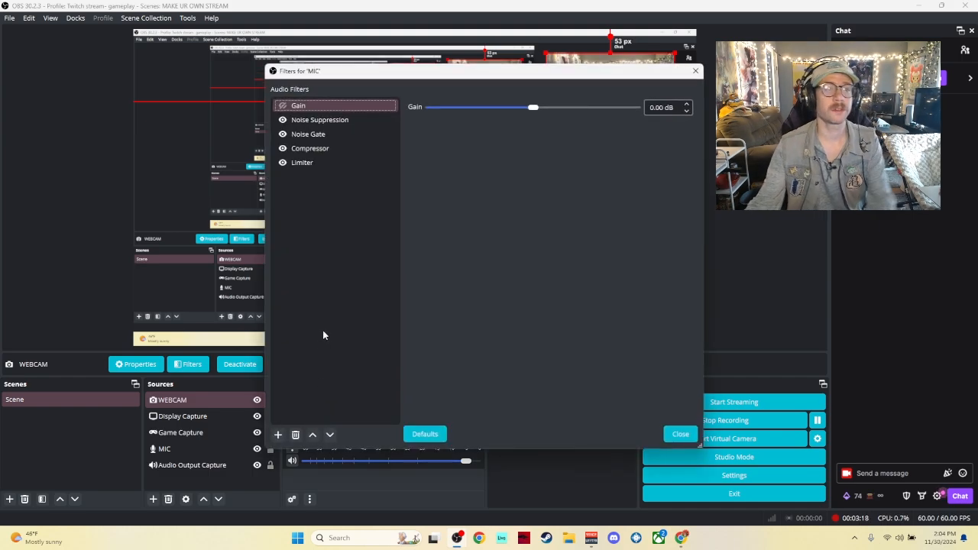
left_click_drag(409, 78, 628, 80)
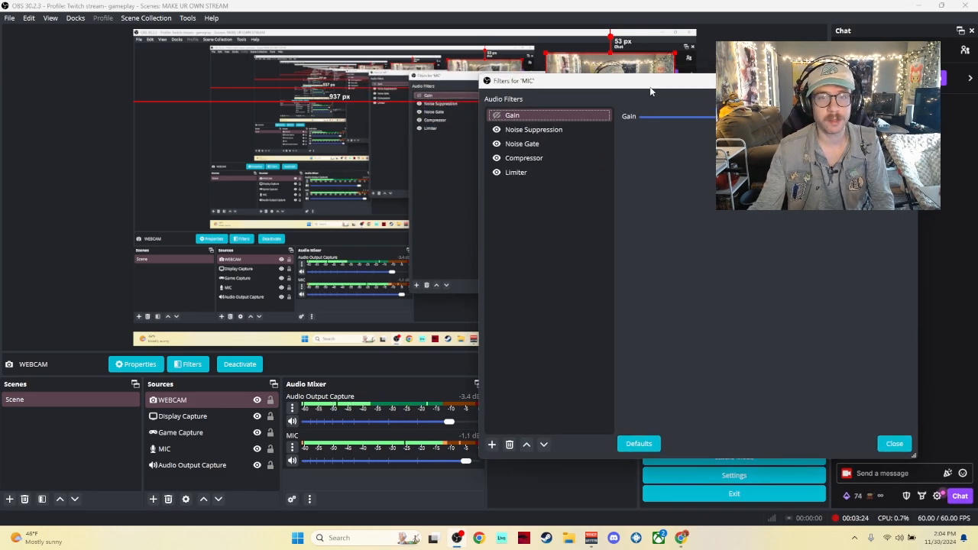
left_click_drag(657, 84, 385, 106)
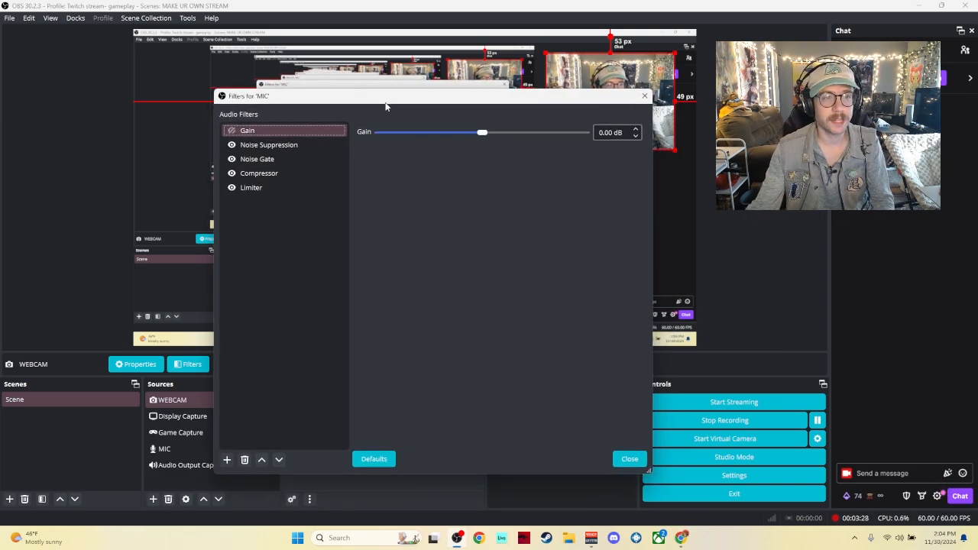
left_click(272, 132)
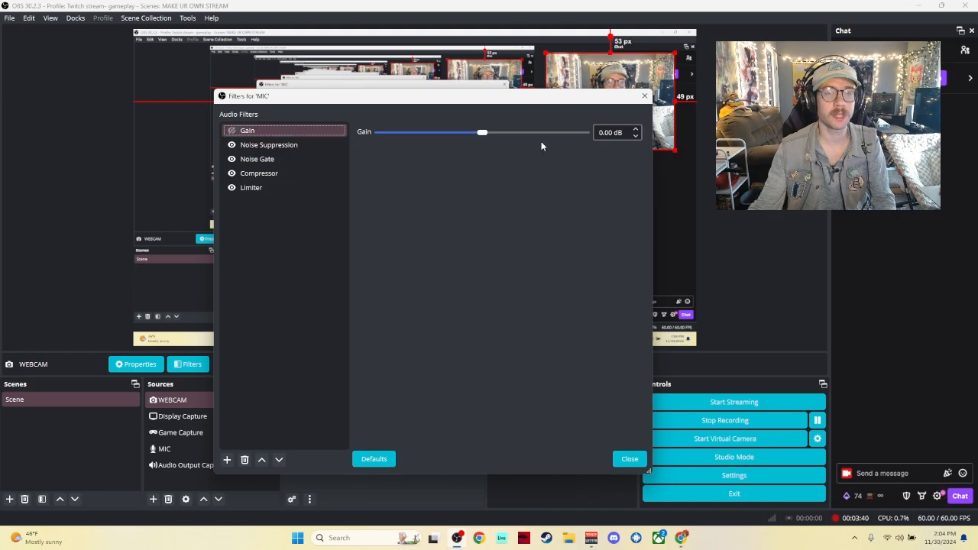
Step: Review the Noise Suppression filter's method options, keeping RNNoise
left_click(314, 146)
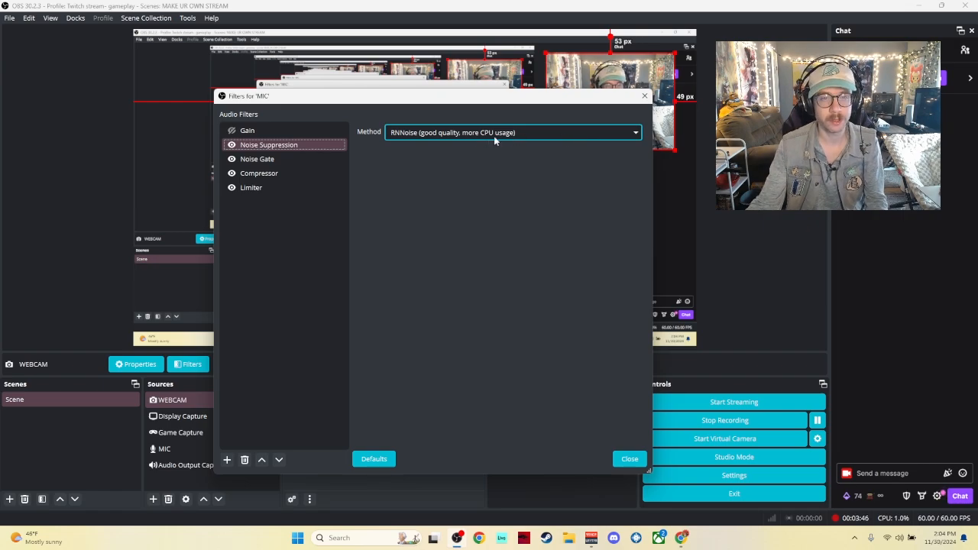
left_click(580, 133)
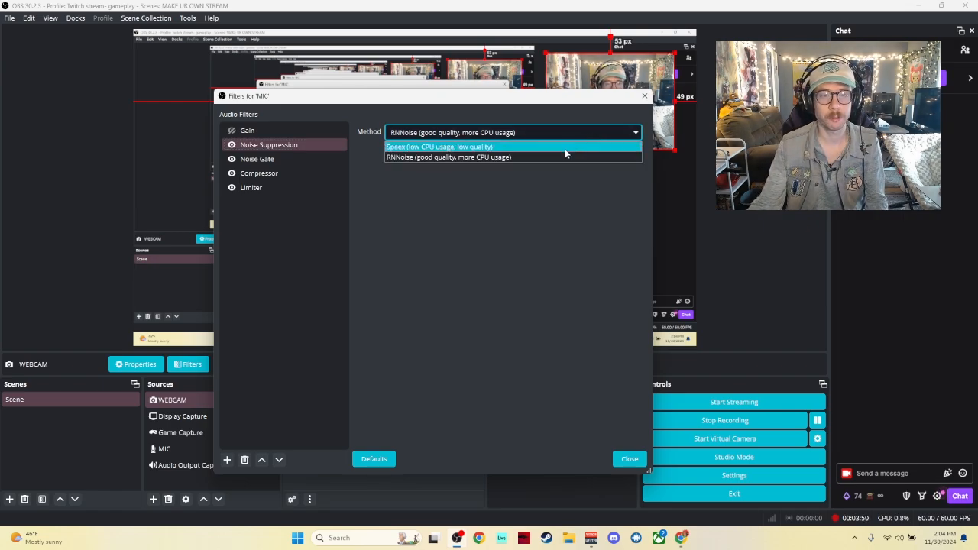
left_click(576, 132)
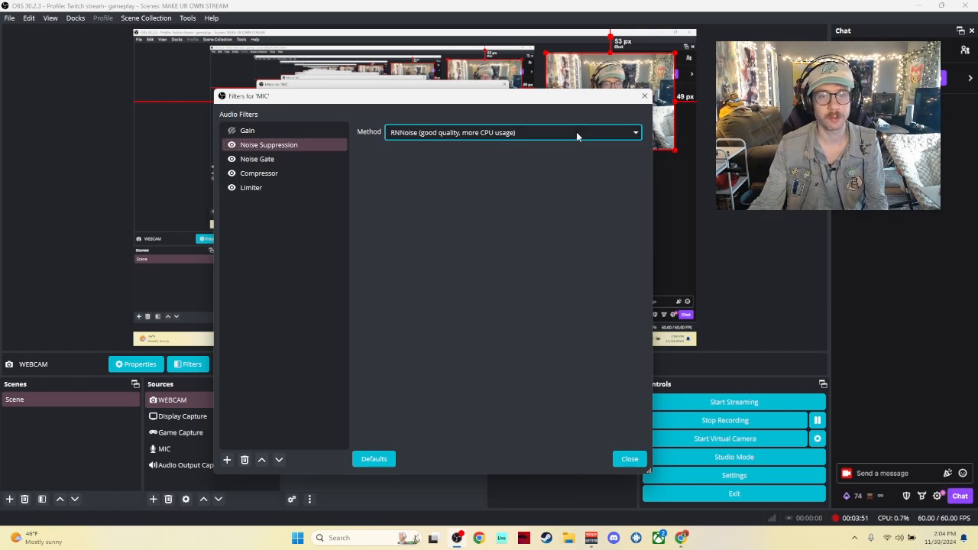
Step: Examine the Noise Gate filter's close and open threshold settings
left_click(279, 161)
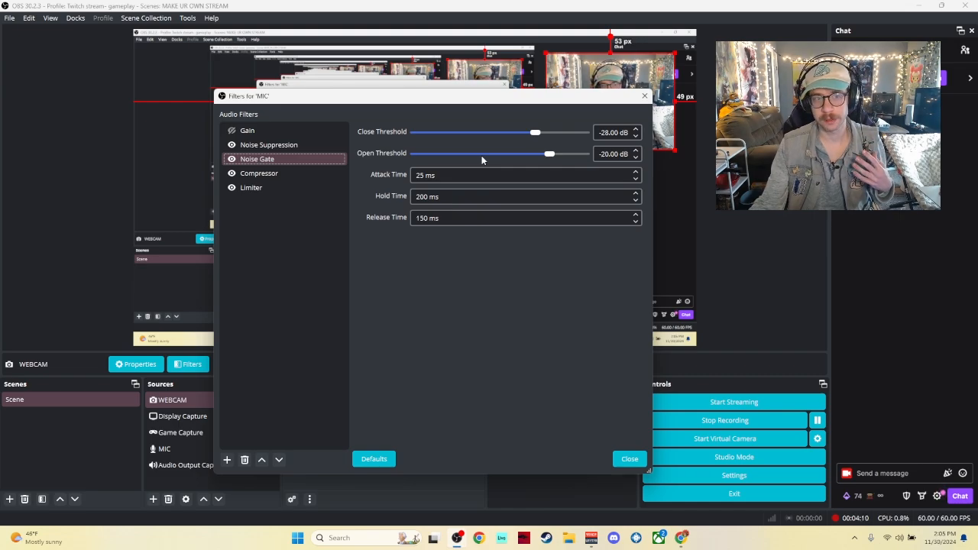
left_click(534, 134)
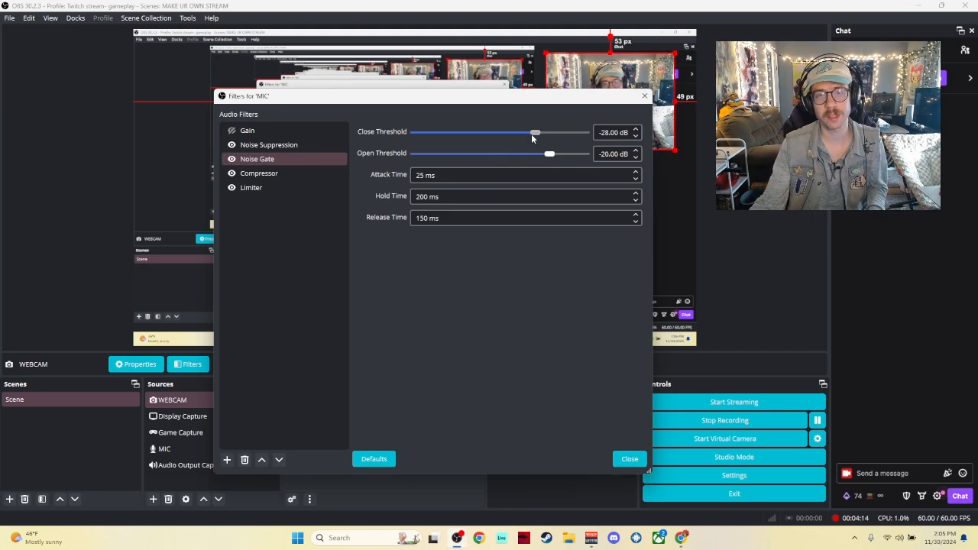
Step: Set the Noise Gate close threshold to -30 dB, then open the Compressor filter's settings
left_click_drag(531, 135, 530, 135)
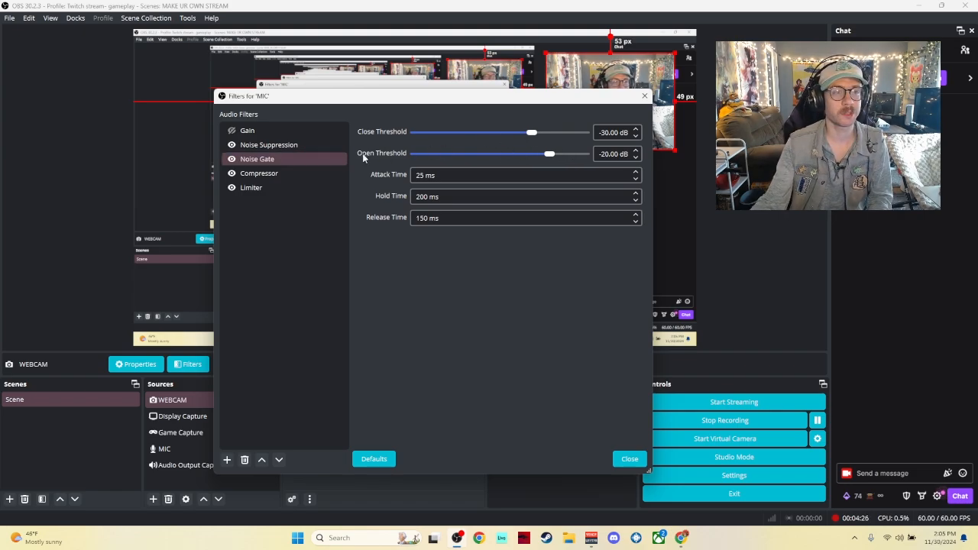
left_click(291, 175)
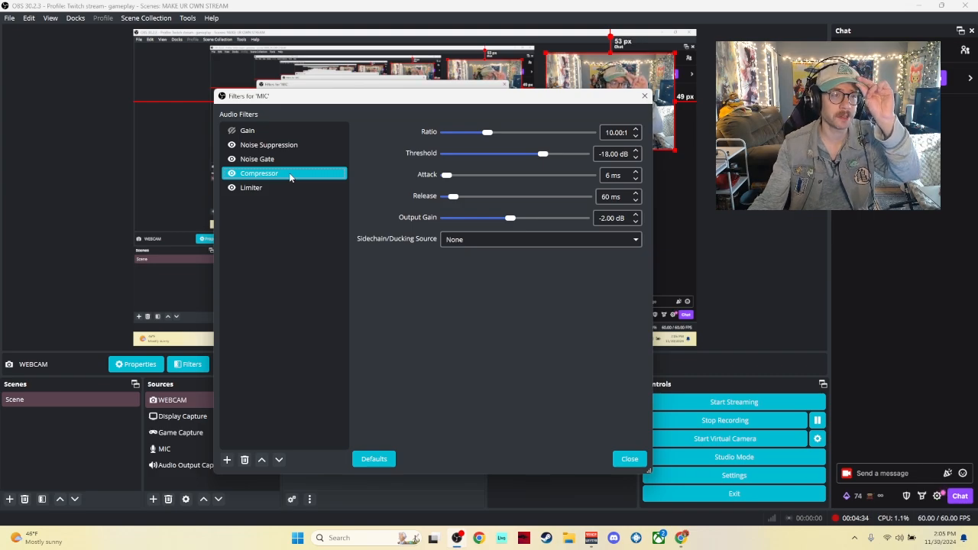
Step: Review the Limiter filter's threshold setting and close the MIC filters window
left_click(289, 191)
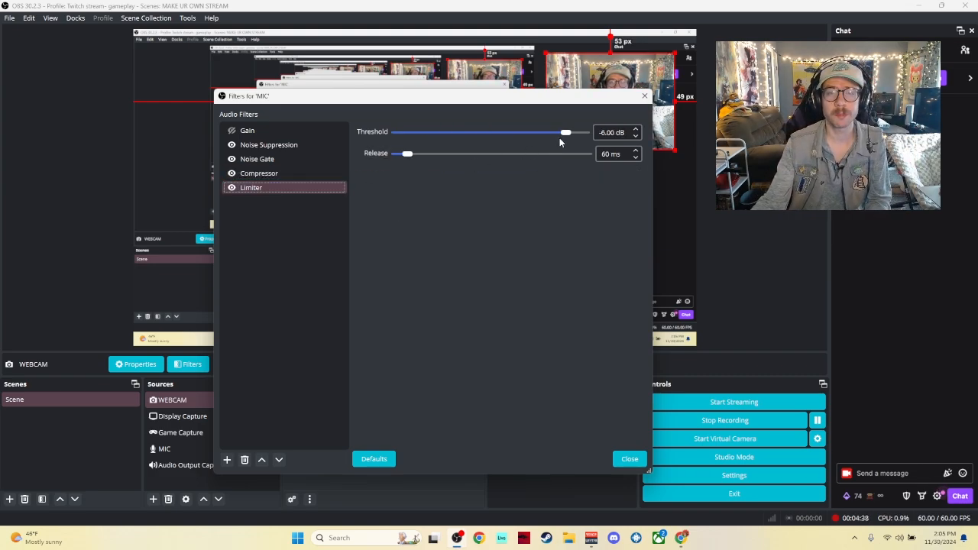
left_click(636, 129)
left_click(636, 130)
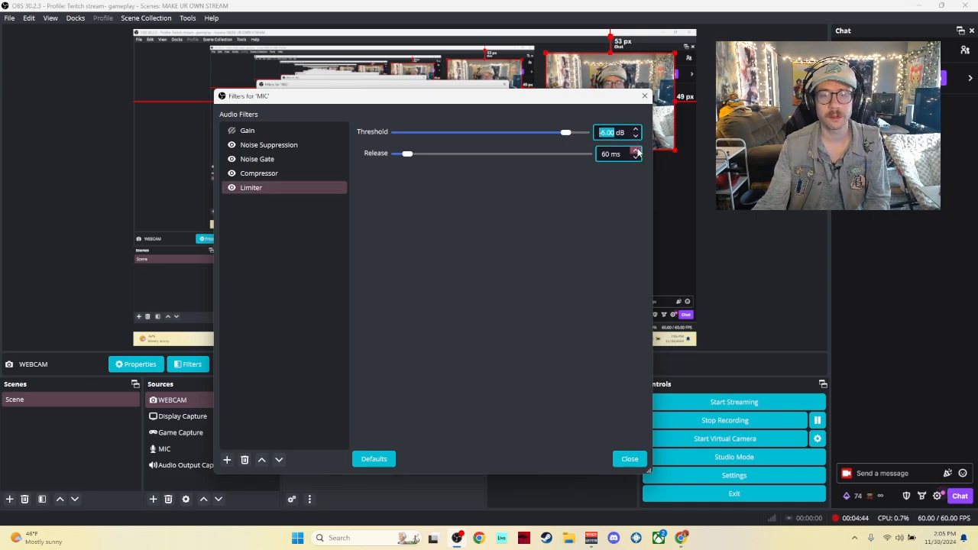
left_click(624, 462)
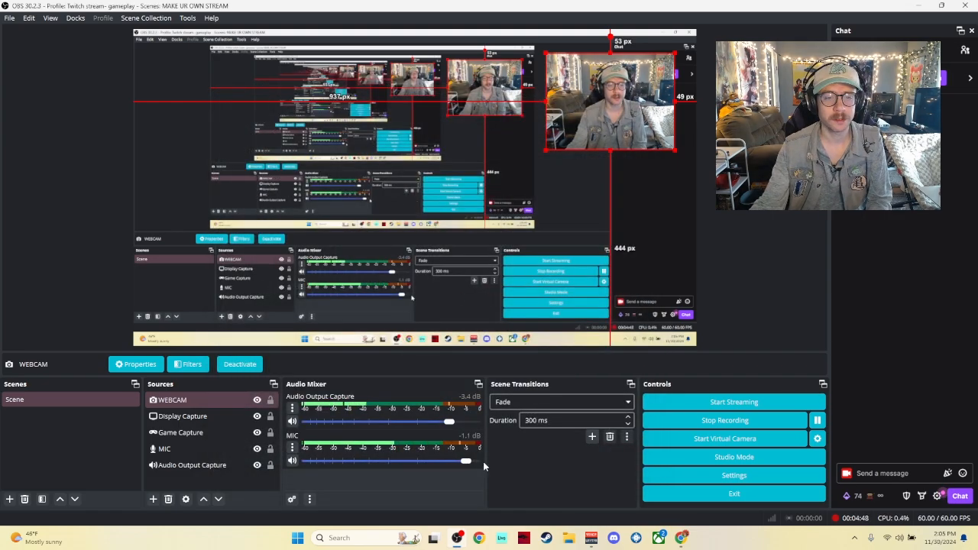
Step: Open the Audio Output Capture filters from the audio mixer, view its Compressor, and reposition the window
left_click(291, 407)
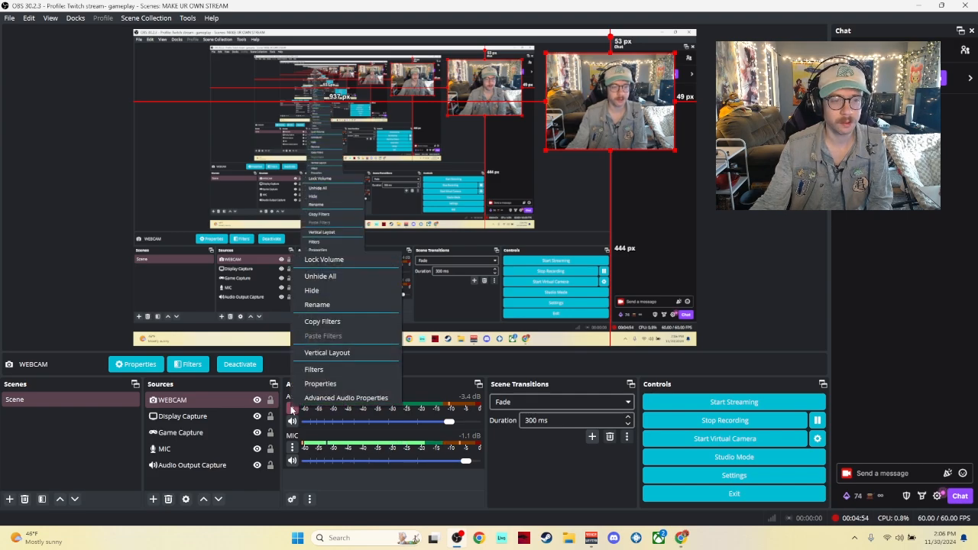
left_click(291, 410)
left_click(291, 410)
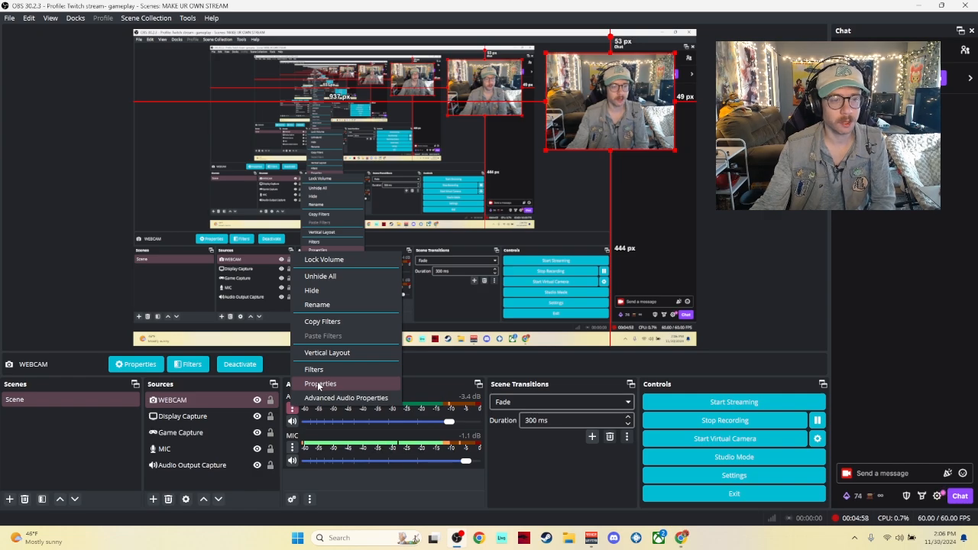
left_click(317, 370)
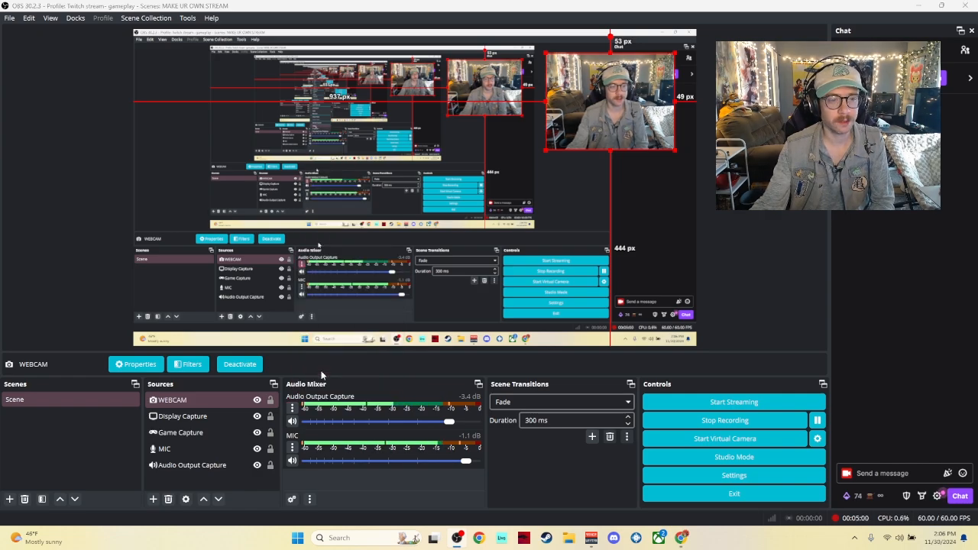
left_click(333, 109)
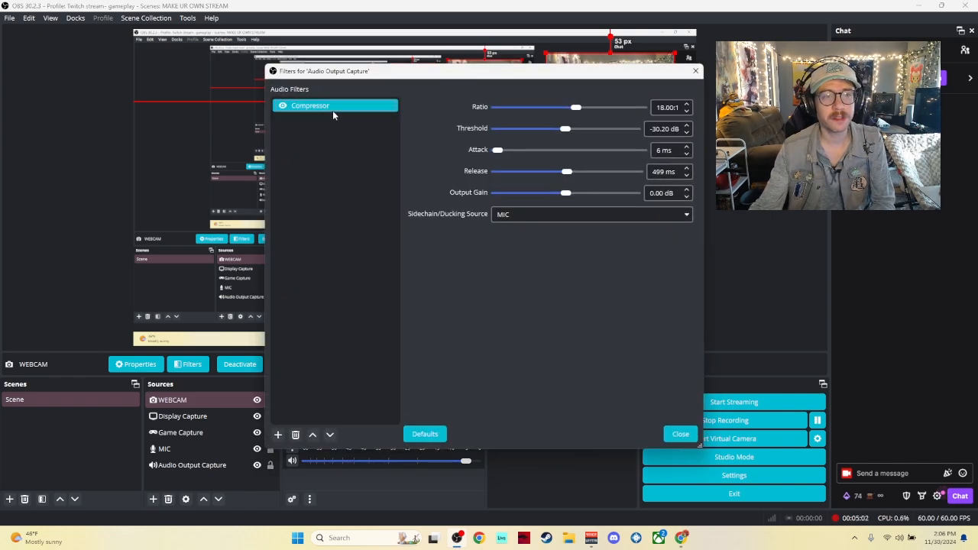
left_click_drag(390, 73, 564, 75)
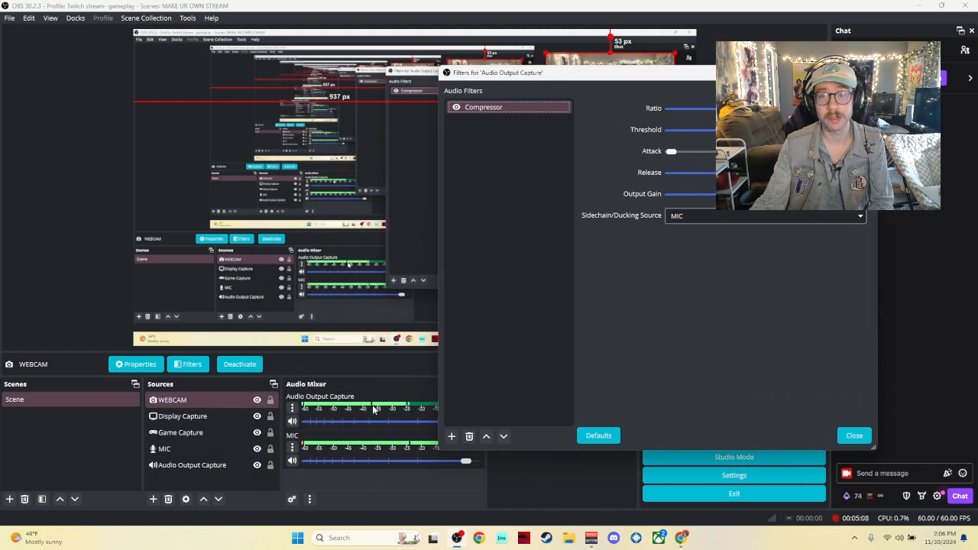
left_click_drag(648, 80, 539, 88)
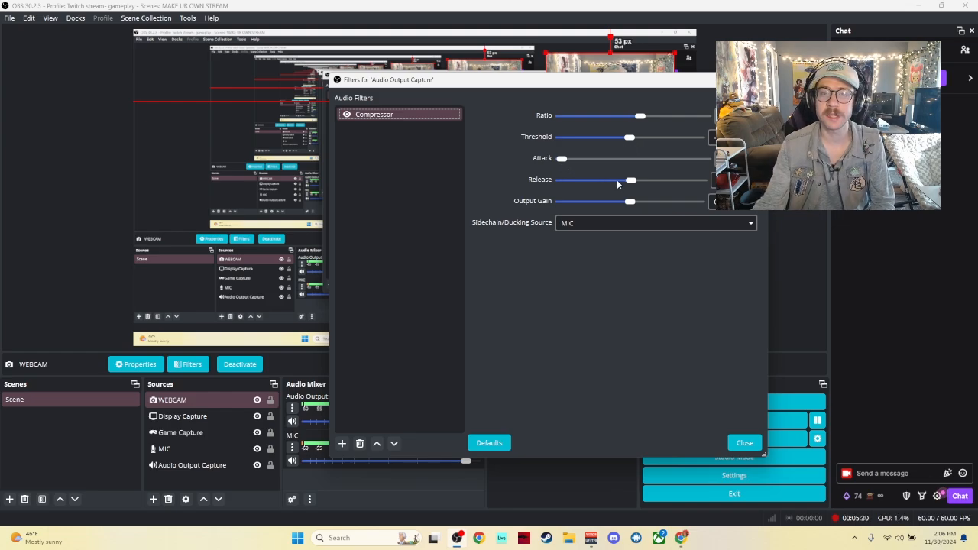
Step: Review the Compressor's sidechain/ducking source options, keep MIC, and close the filters window
left_click(671, 222)
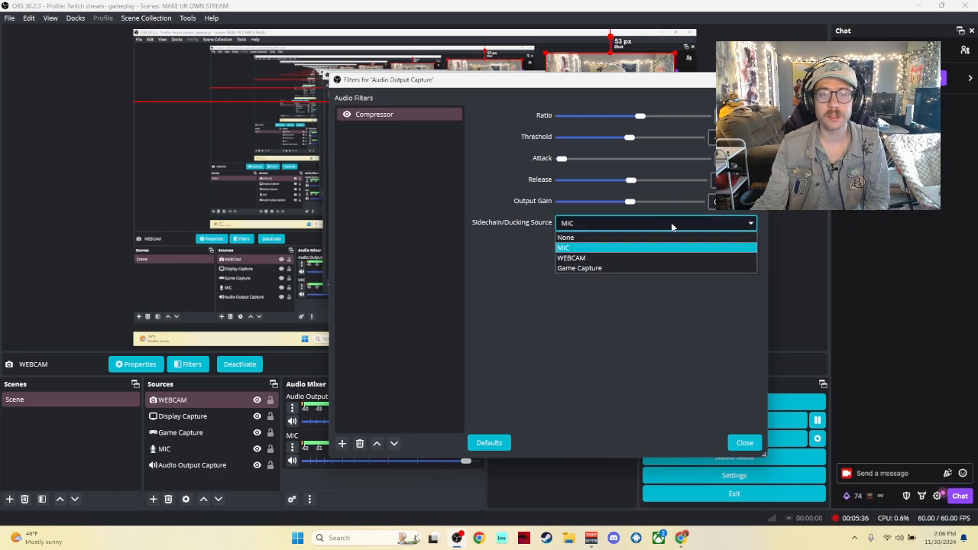
left_click(671, 223)
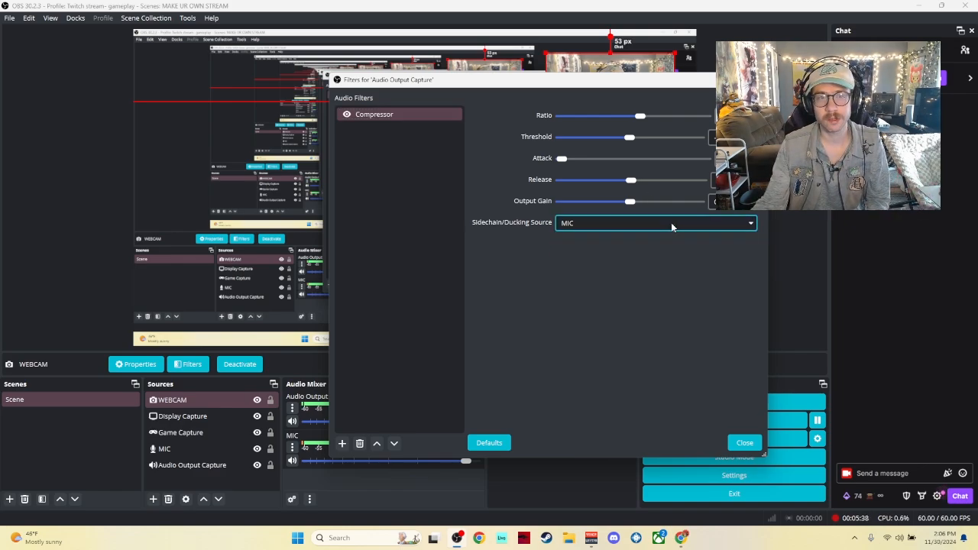
left_click(671, 222)
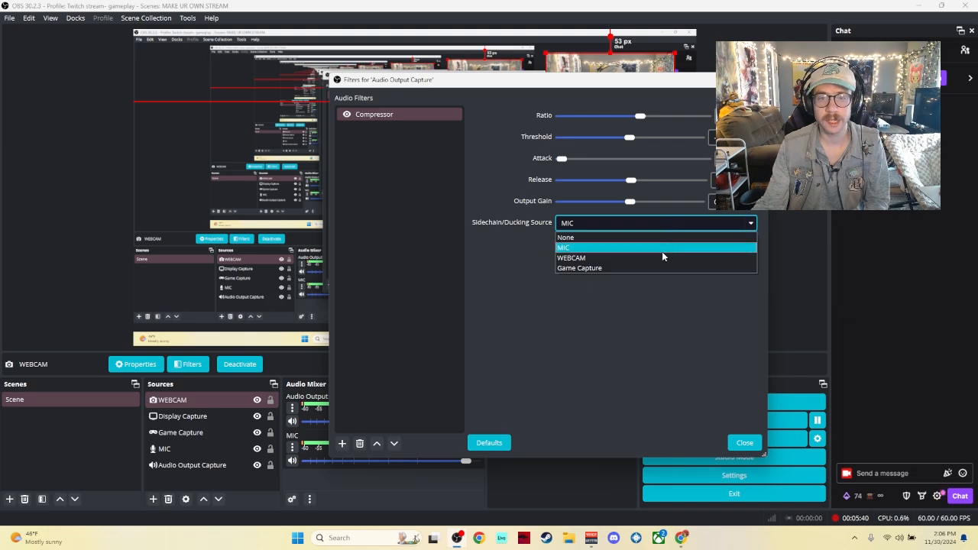
left_click(662, 252)
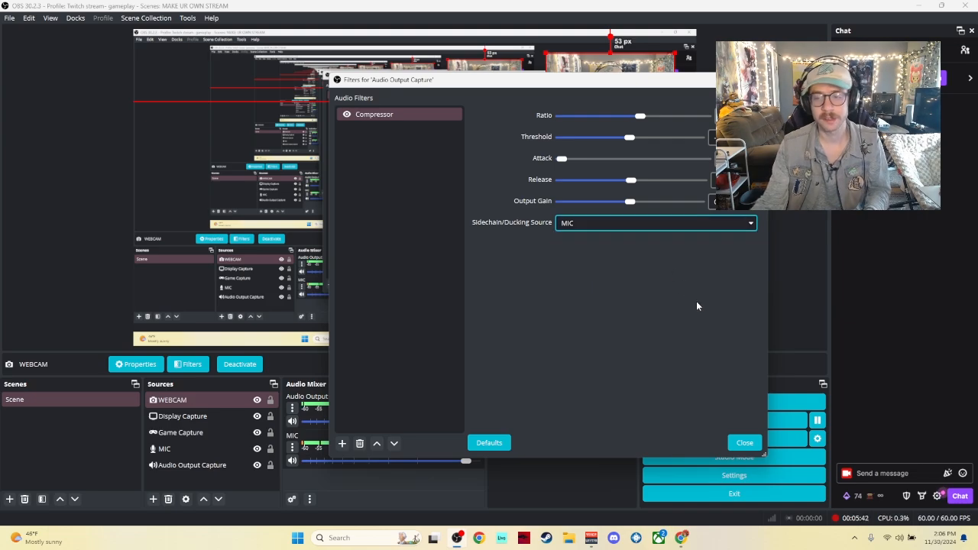
left_click(743, 445)
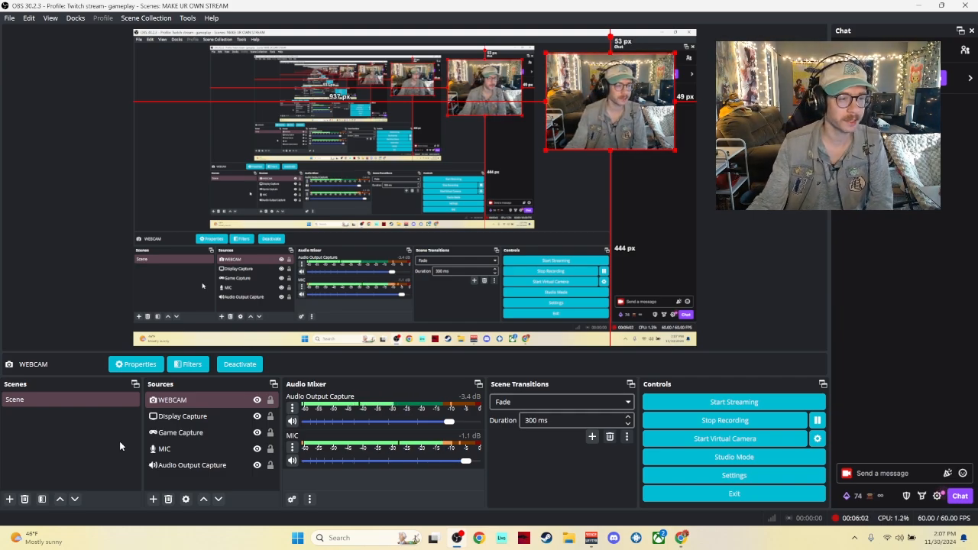
Step: Select the Display Capture source and resize its box in the preview, then restore it to full canvas size
left_click(174, 439)
left_click(174, 446)
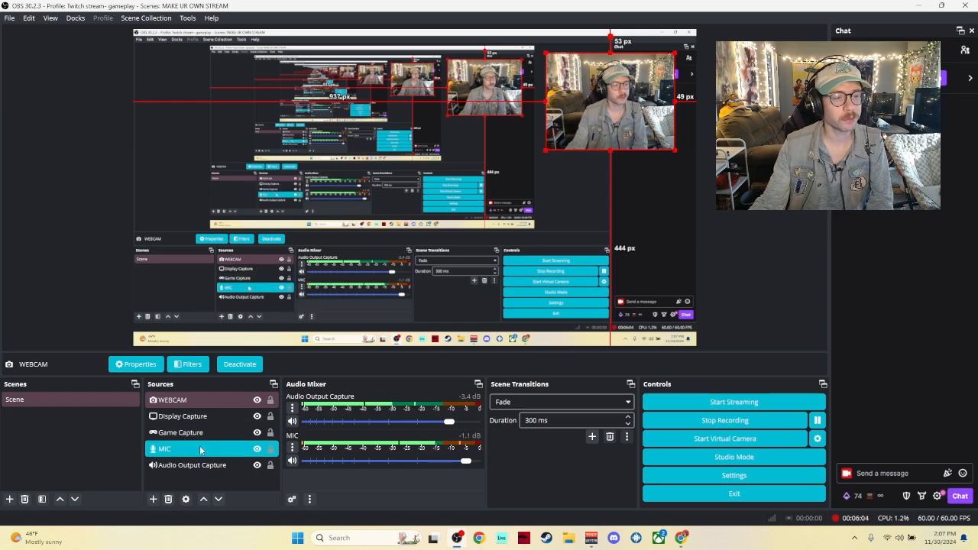
left_click(206, 436)
left_click(214, 423)
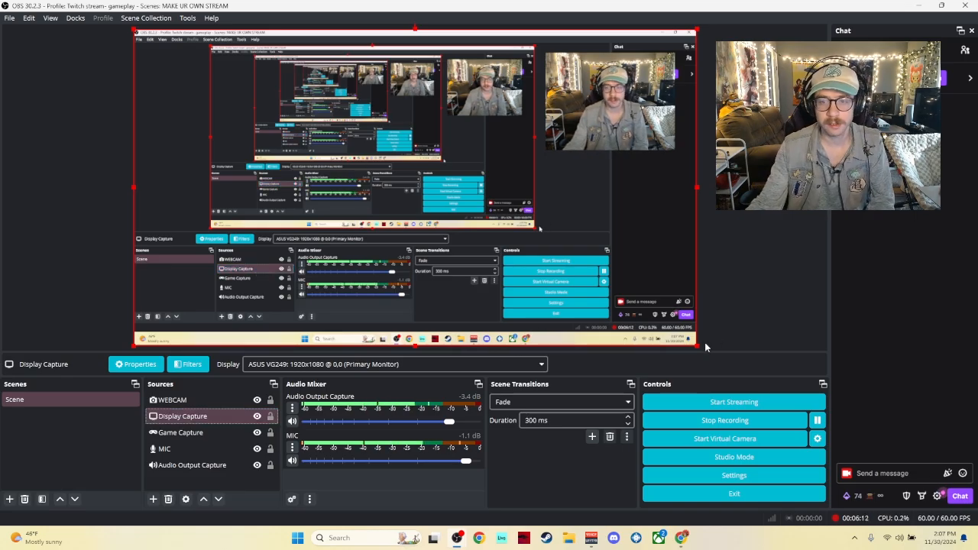
left_click_drag(697, 346, 631, 295)
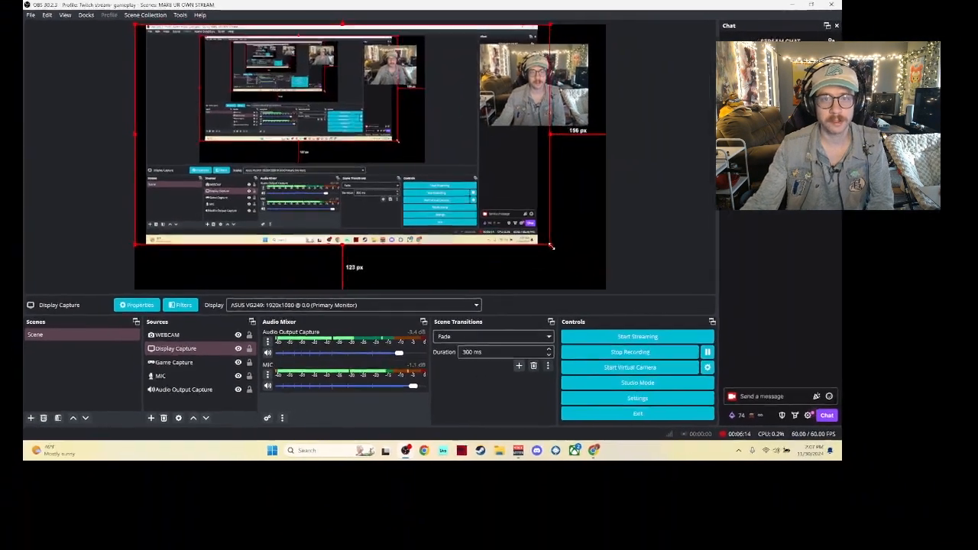
left_click_drag(550, 246, 612, 264)
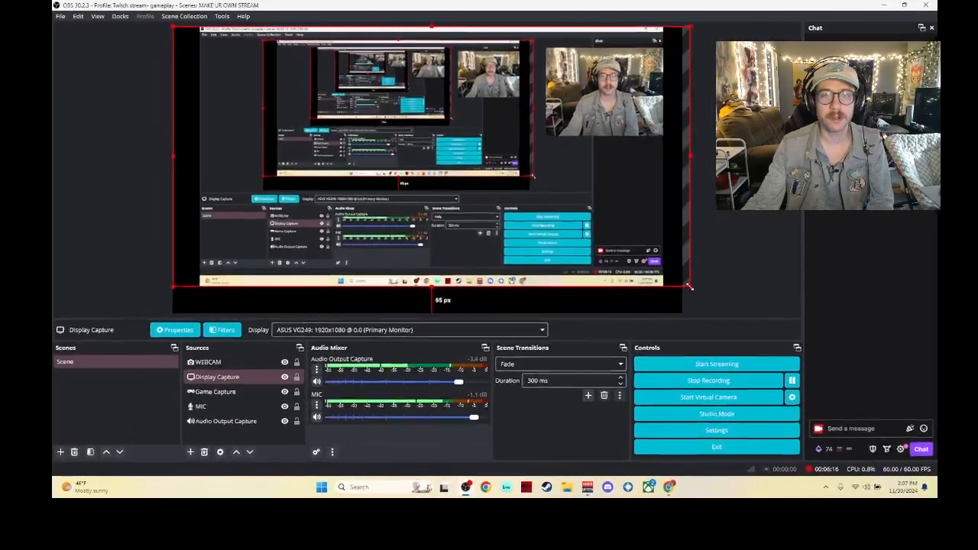
left_click_drag(690, 286, 691, 315)
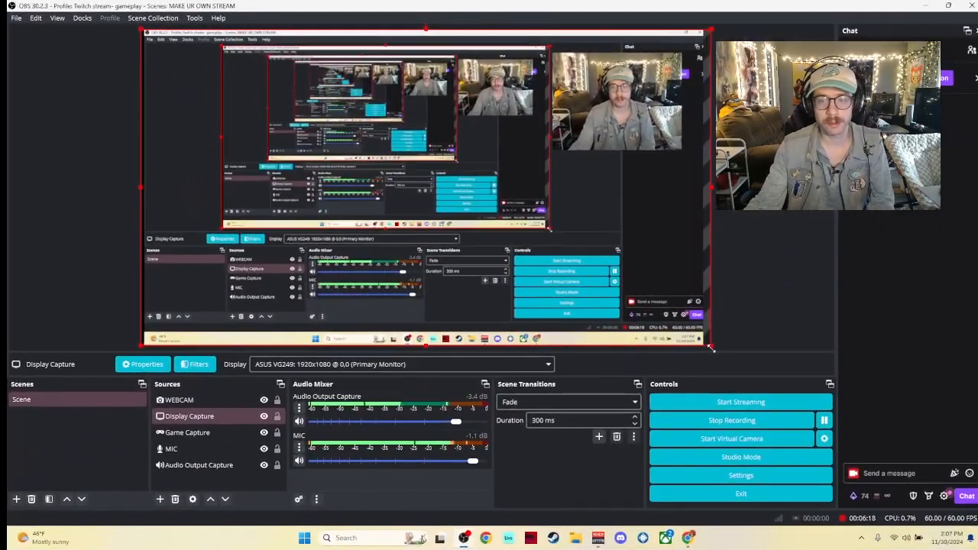
left_click_drag(711, 349, 699, 349)
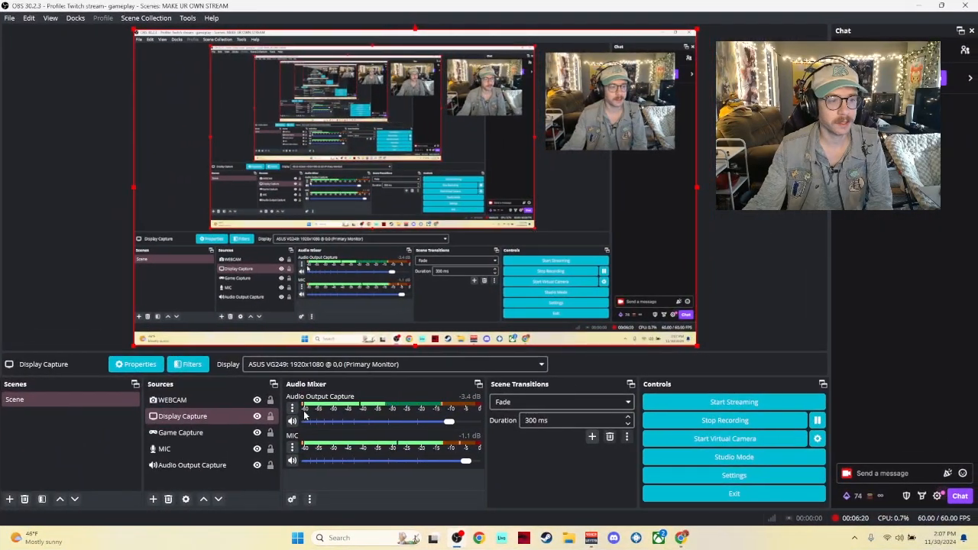
Step: Browse the list of source types available to add, closing it without adding one
left_click(225, 416)
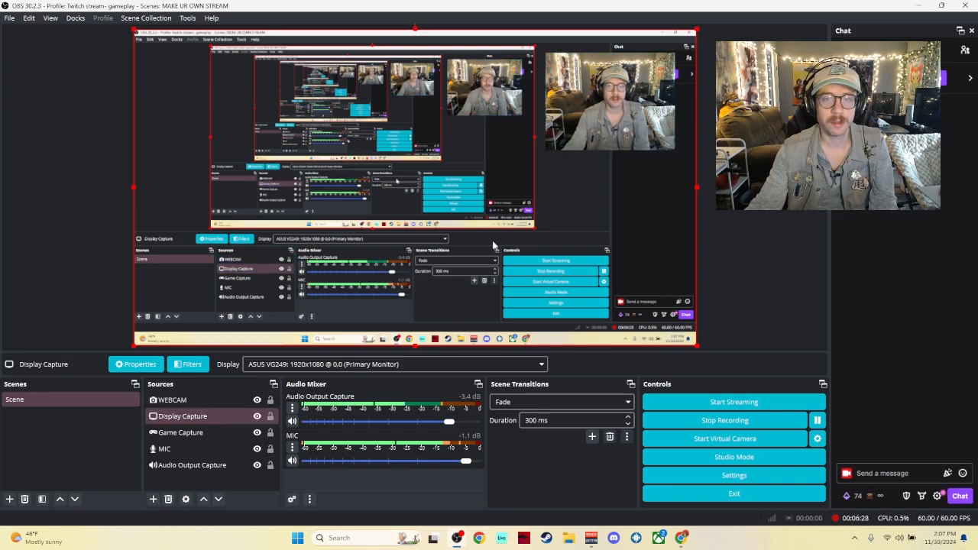
left_click(203, 405)
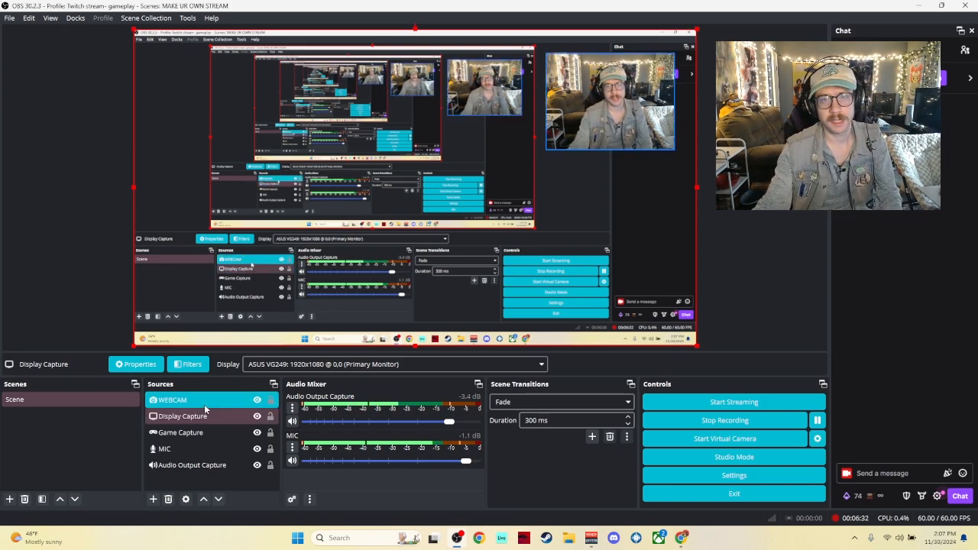
left_click(205, 413)
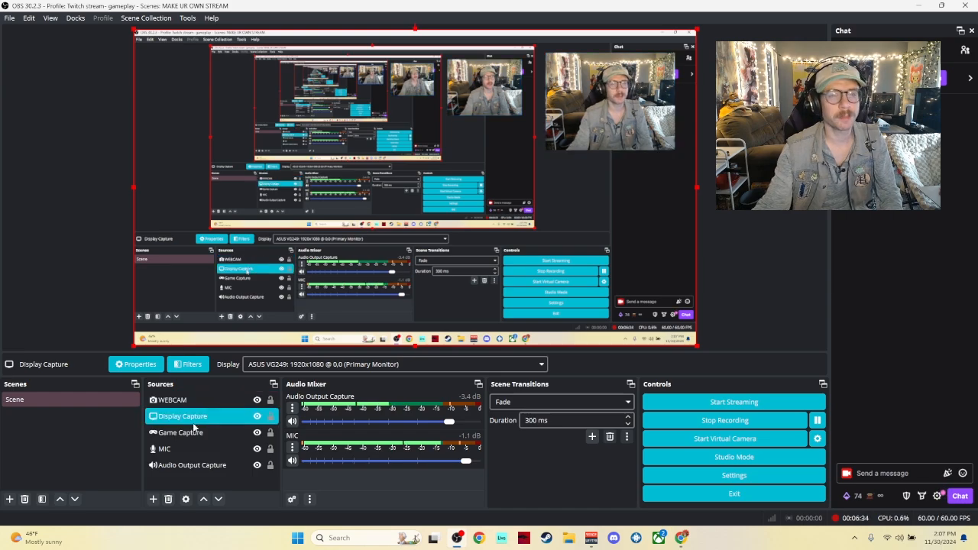
left_click(153, 499)
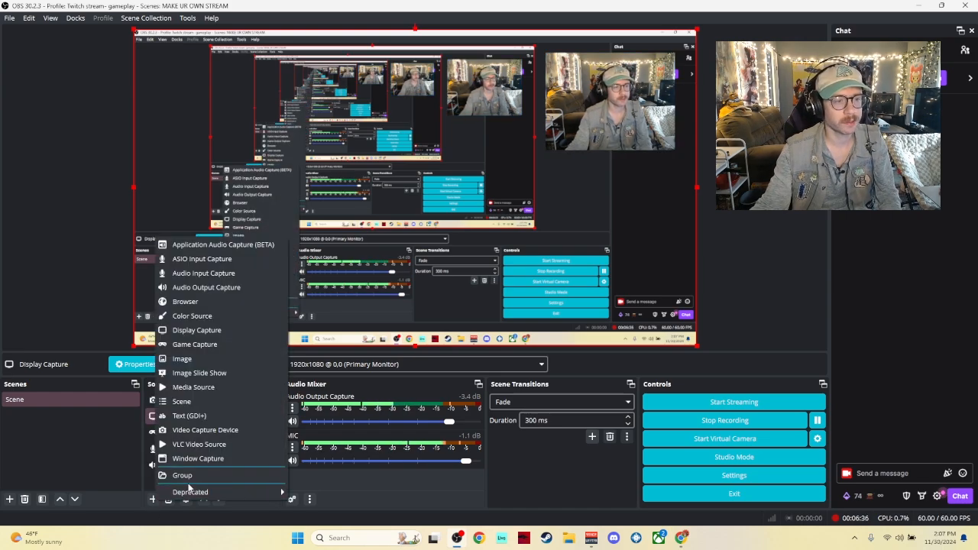
left_click(330, 481)
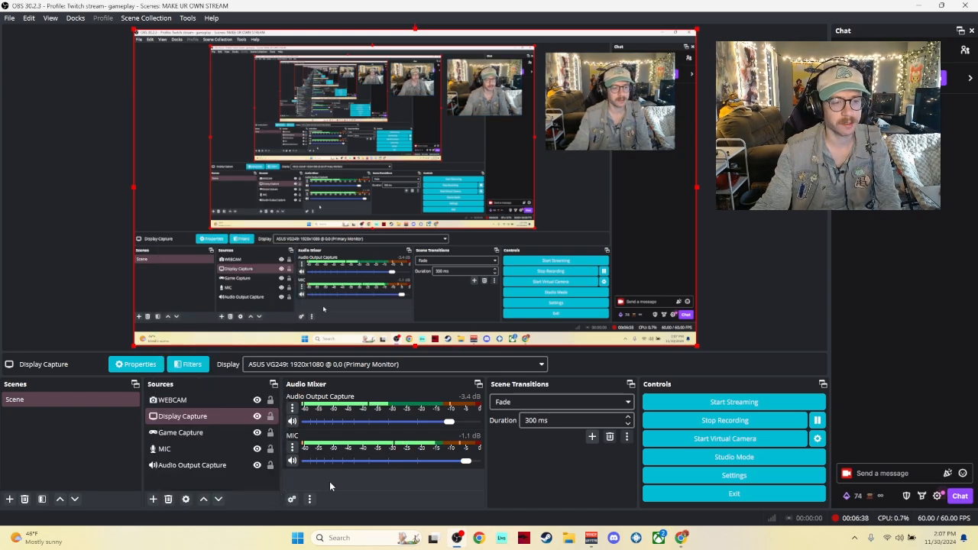
Step: Select the WEBCAM and Display Capture sources in turn to locate them in the preview
left_click(218, 401)
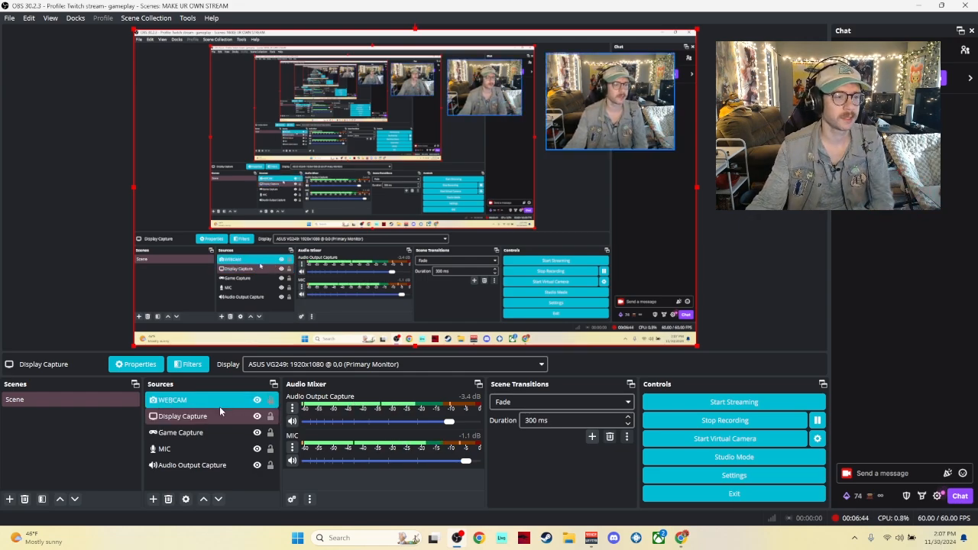
left_click(220, 404)
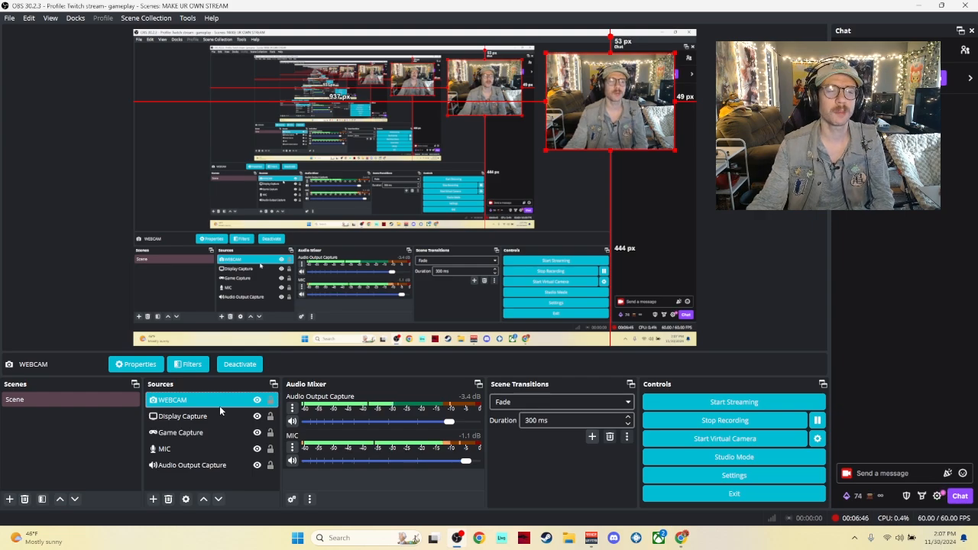
left_click(221, 416)
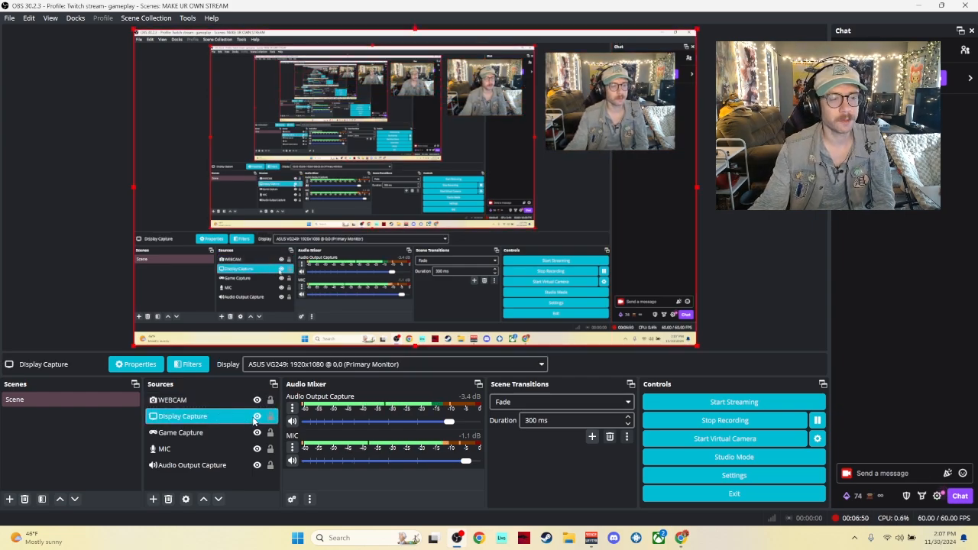
left_click(257, 417)
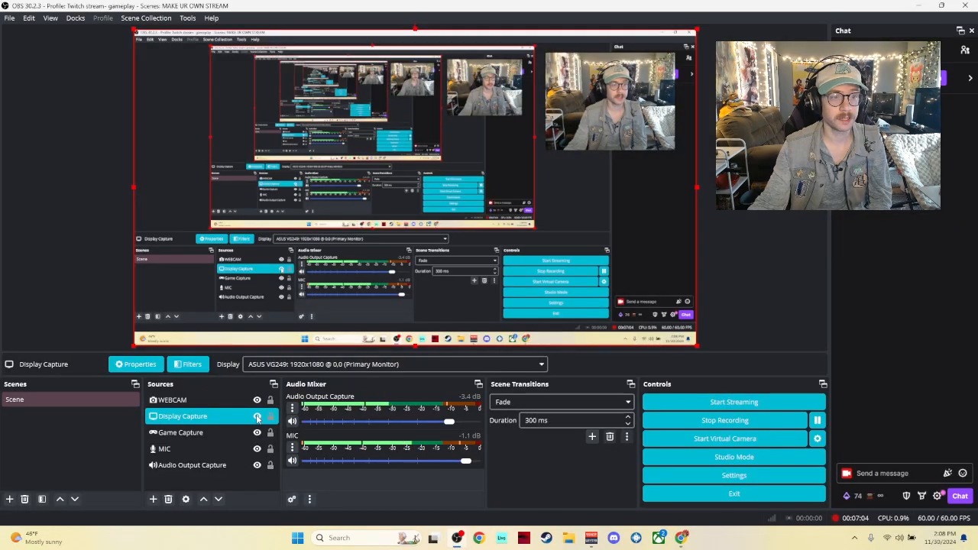
Step: Select Game Capture and review its capture mode options, keeping Capture specific window
left_click(221, 434)
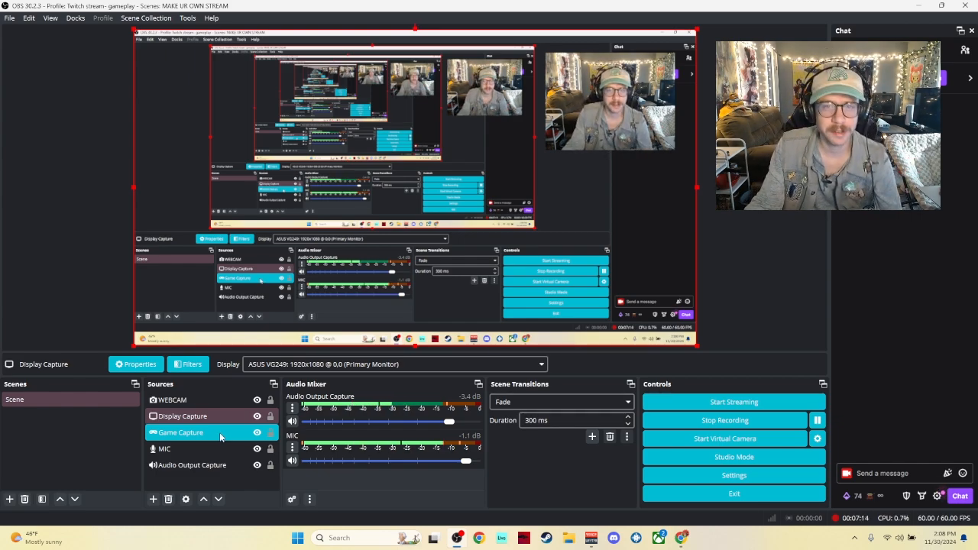
left_click(219, 433)
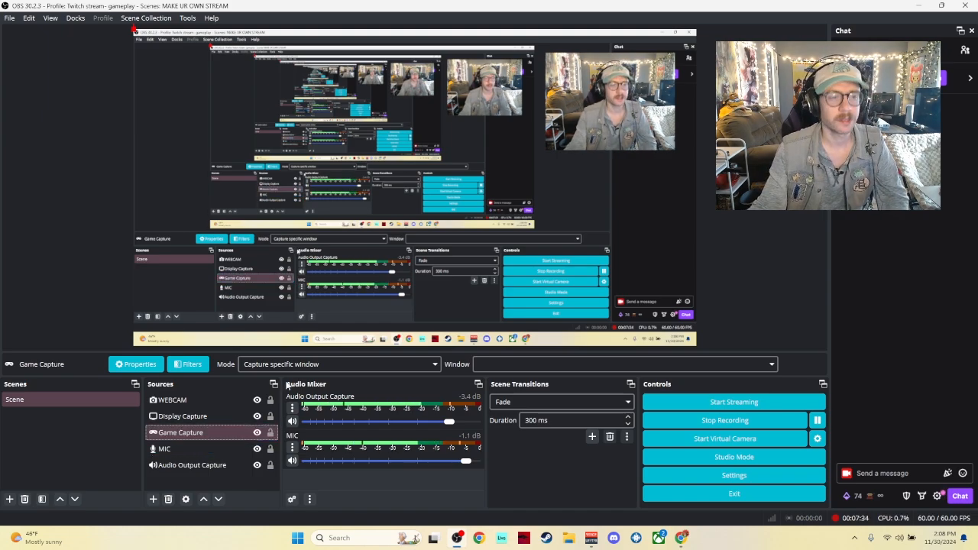
left_click(357, 366)
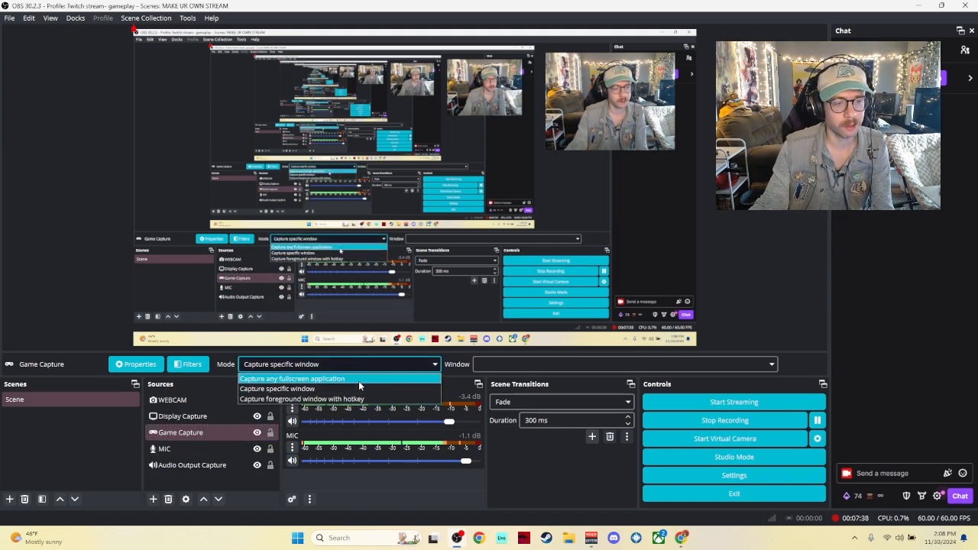
left_click(358, 384)
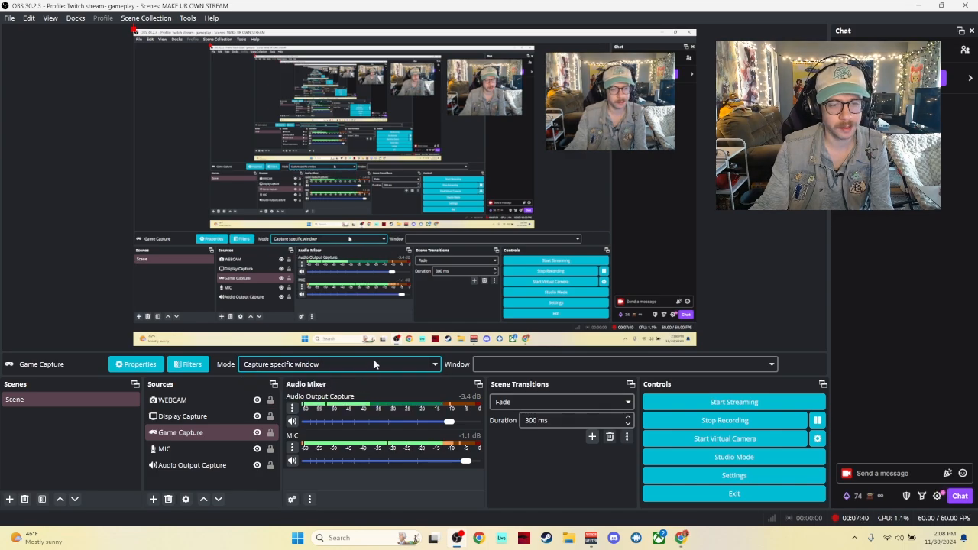
Step: Check the Game Capture window list, then search the computer for Downwell
left_click(495, 362)
left_click(496, 360)
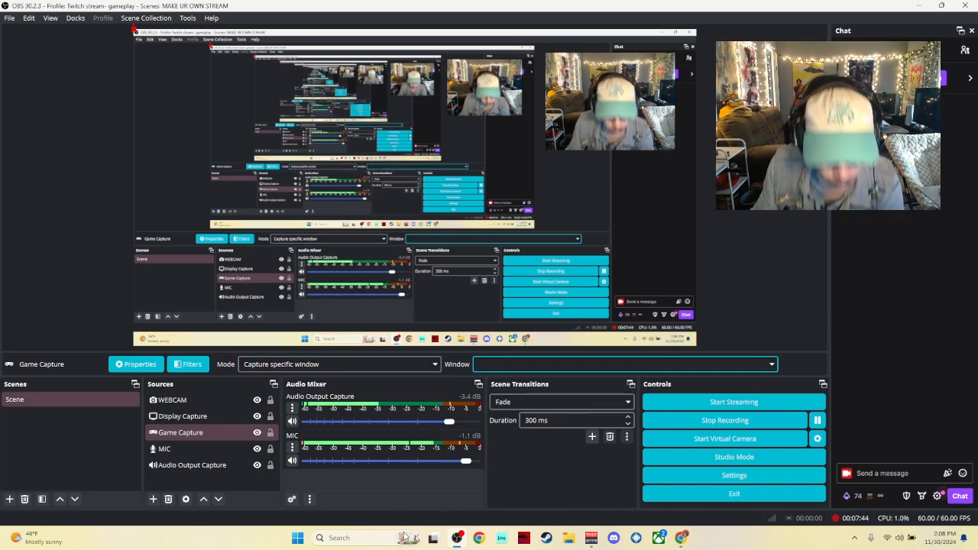
left_click(359, 539)
type("dow")
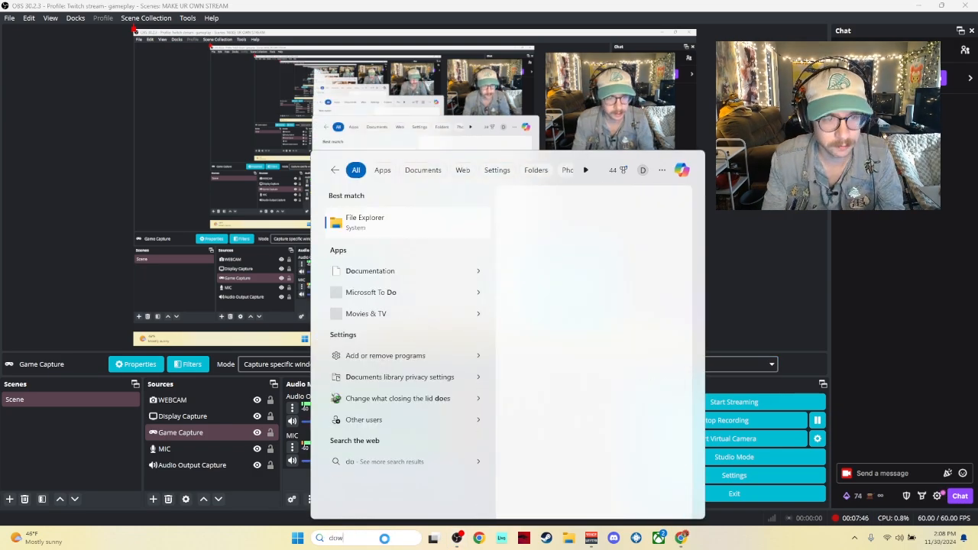
type("nwell")
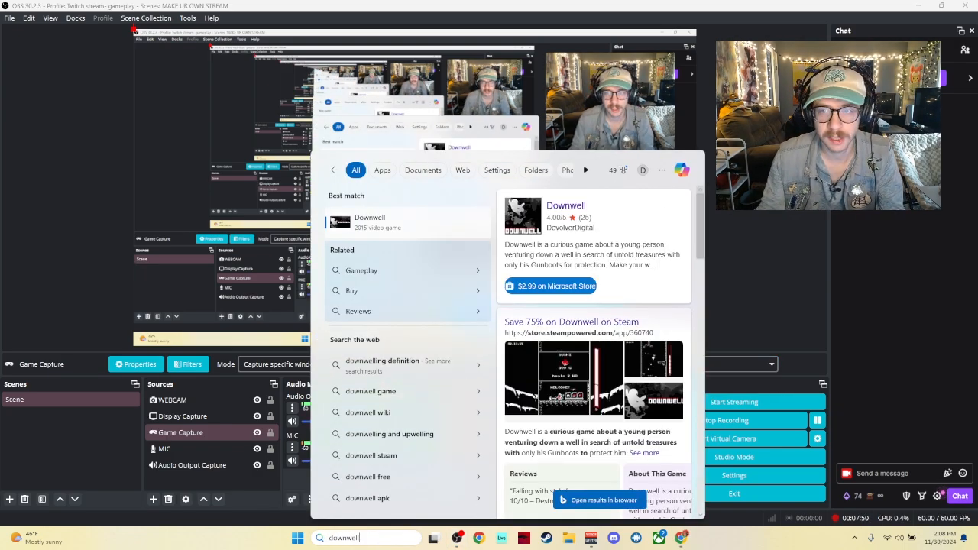
left_click(755, 264)
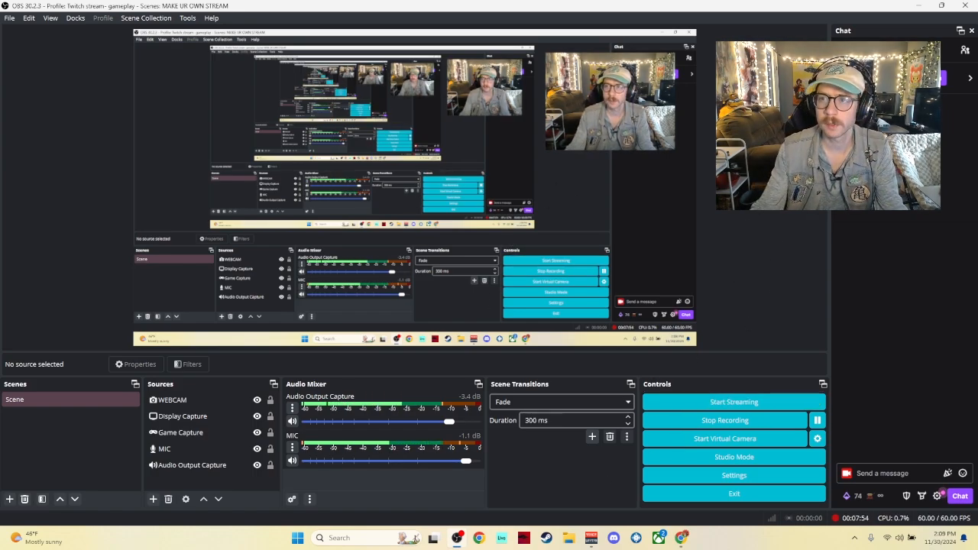
Step: Minimize OBS, launch Hollow Knight from the desktop and pick the Steam user profile to start it
left_click(918, 5)
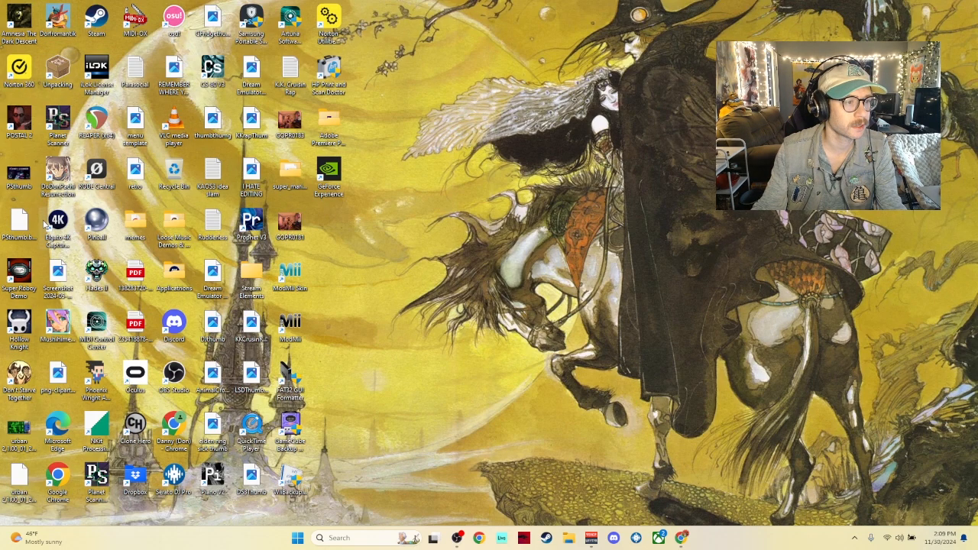
left_click(19, 325)
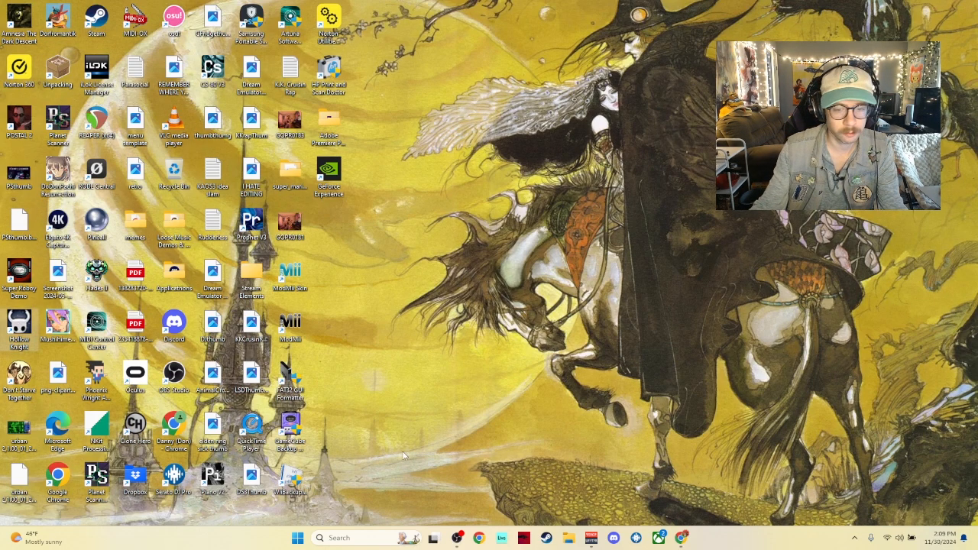
left_click(681, 538)
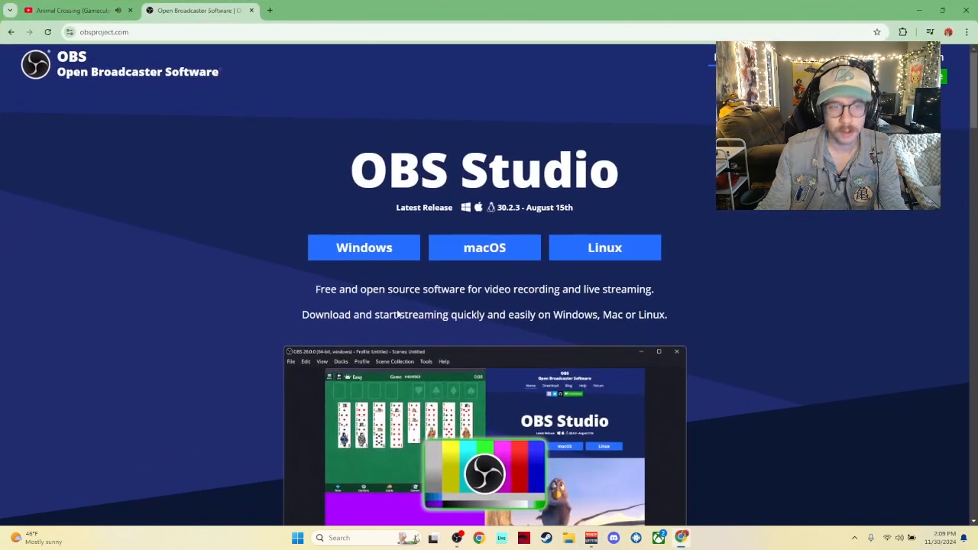
left_click(72, 10)
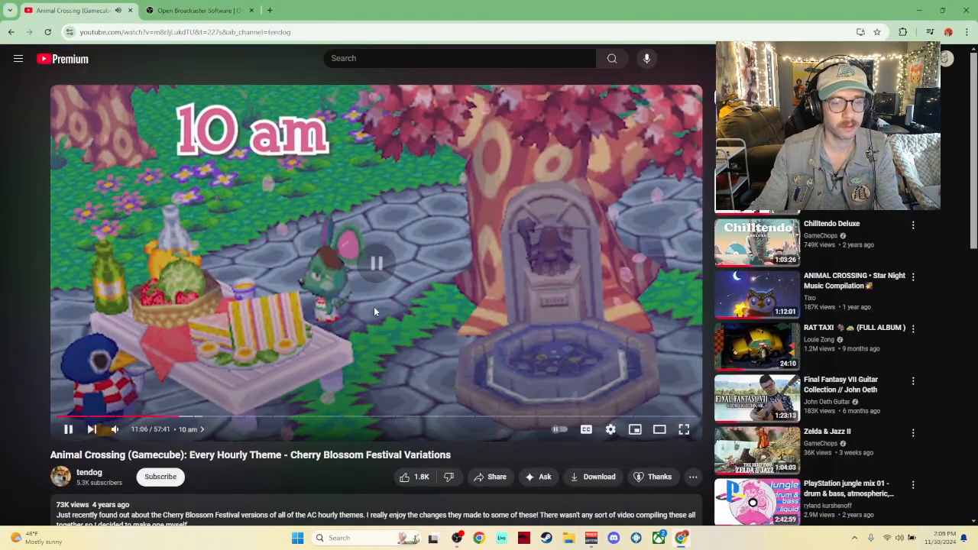
mouse_move(458, 539)
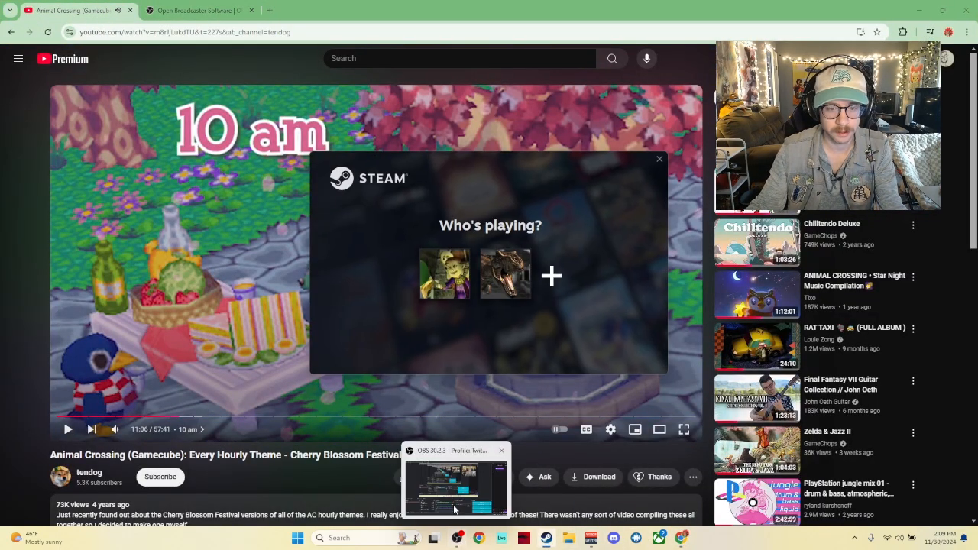
left_click(445, 274)
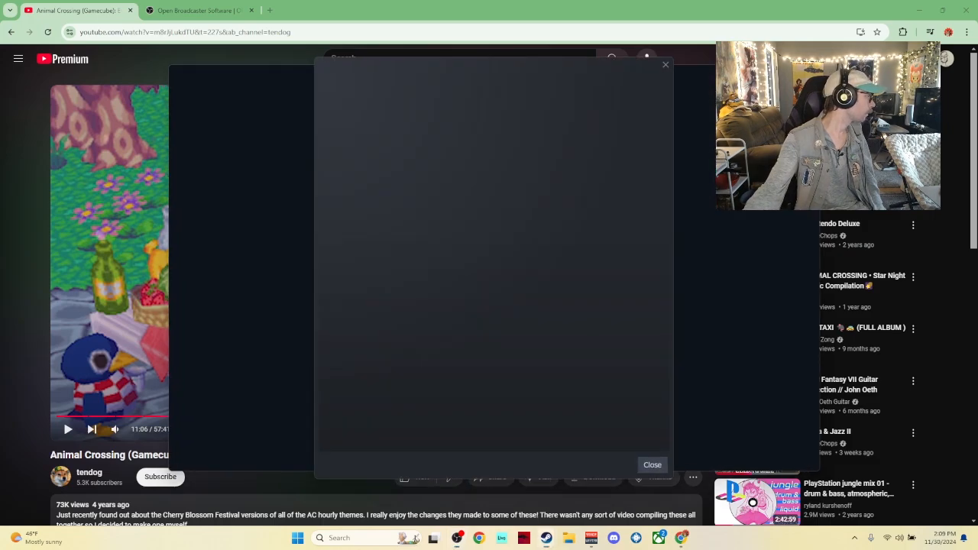
left_click_drag(0, 69, 452, 2)
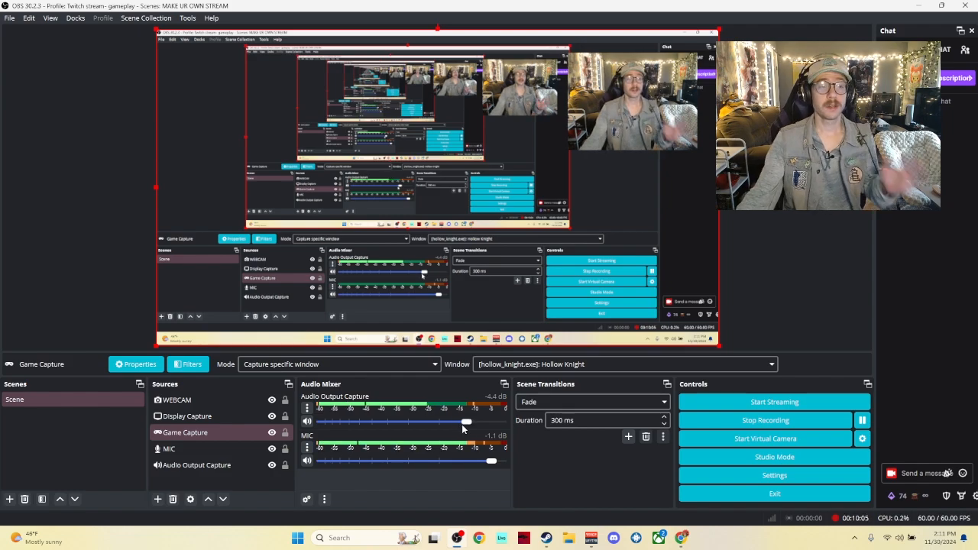
Step: Select the Display Capture and Game Capture sources in turn, then widen the Chat dock
left_click(243, 418)
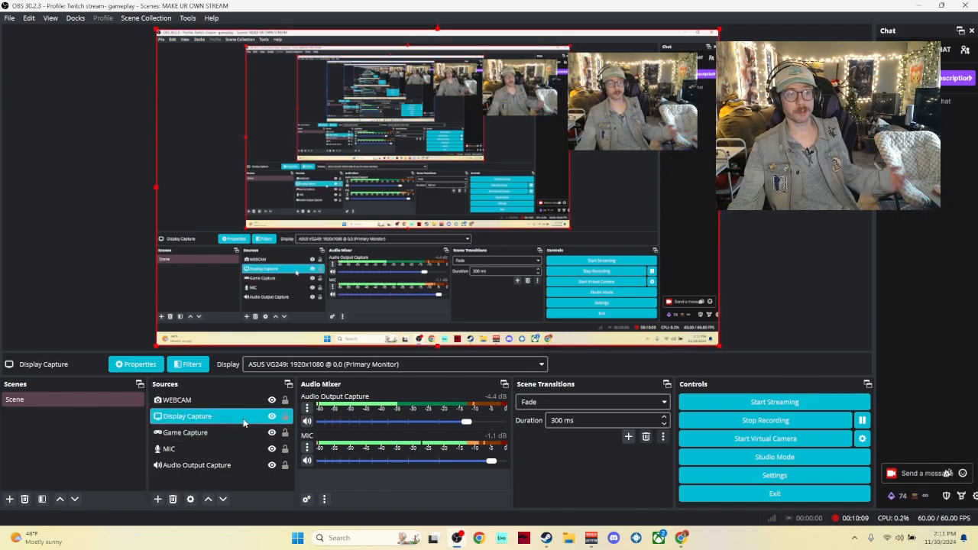
left_click(235, 433)
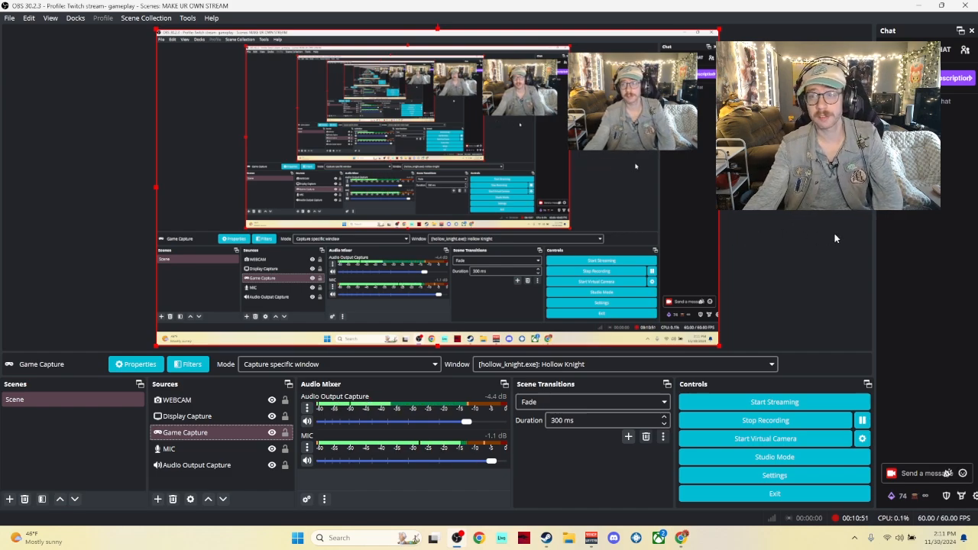
left_click_drag(873, 252, 815, 251)
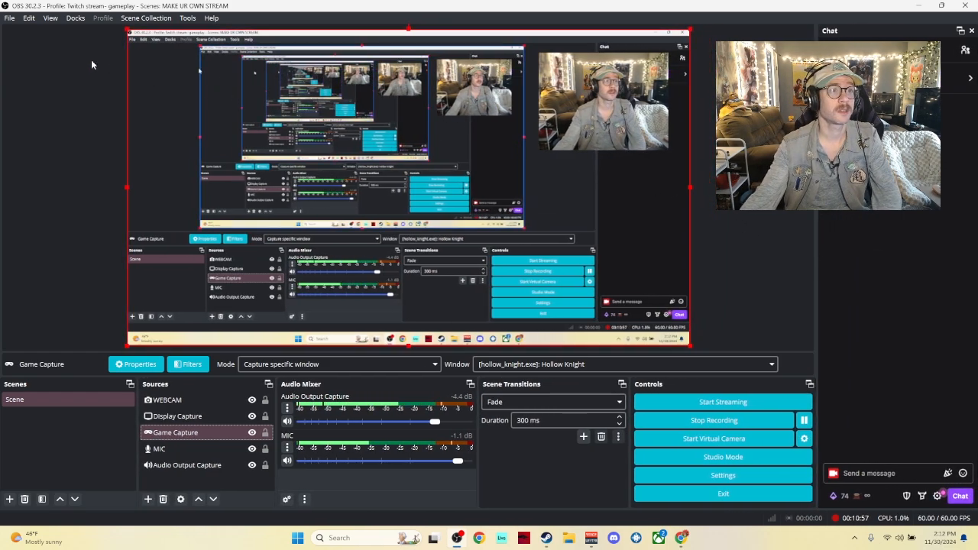
Step: Open Settings to review the Stream service options and General settings, keeping Twitch, and close the dialog
left_click(8, 23)
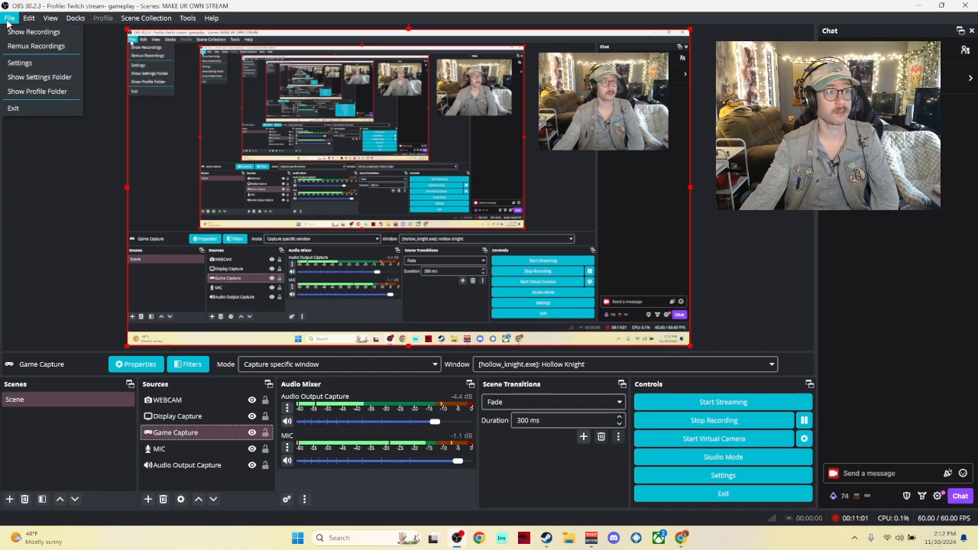
left_click(13, 65)
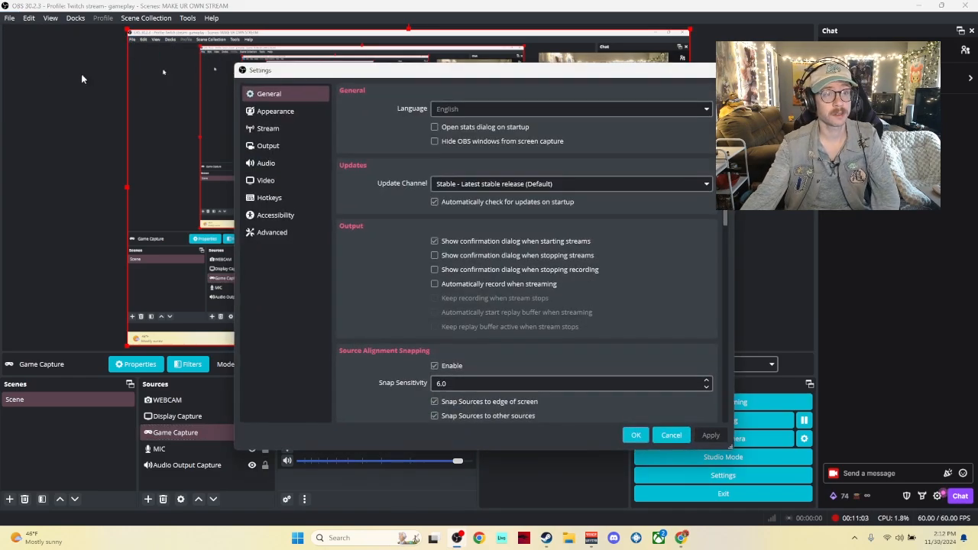
left_click(266, 130)
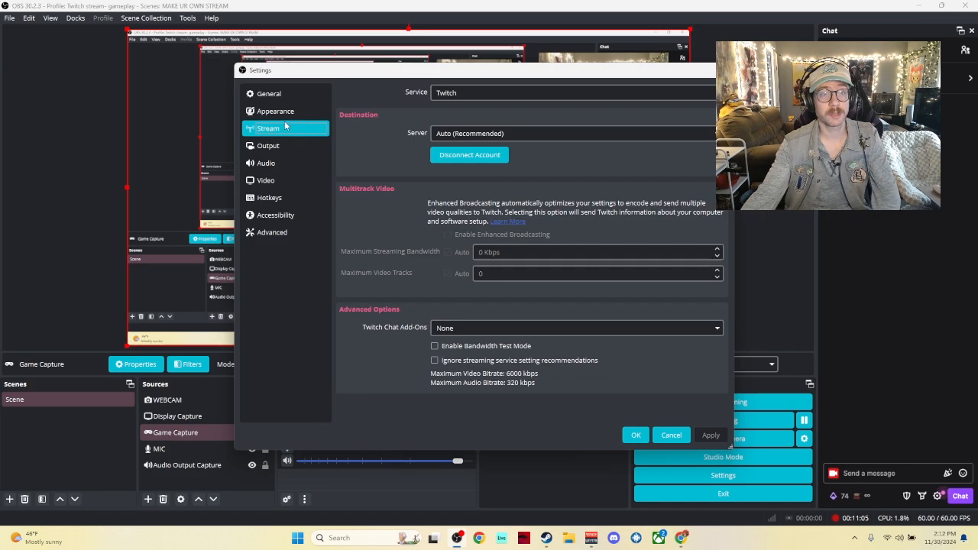
left_click(524, 95)
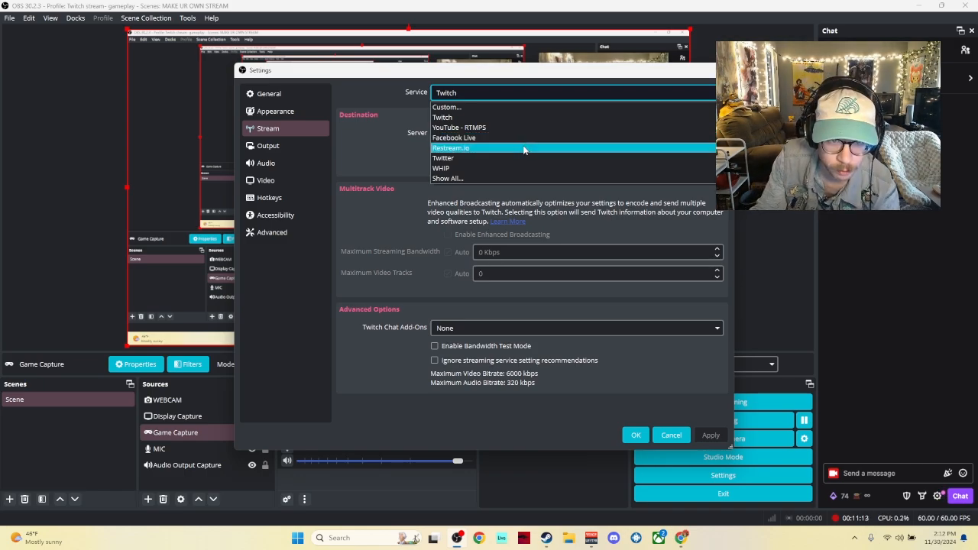
left_click(541, 94)
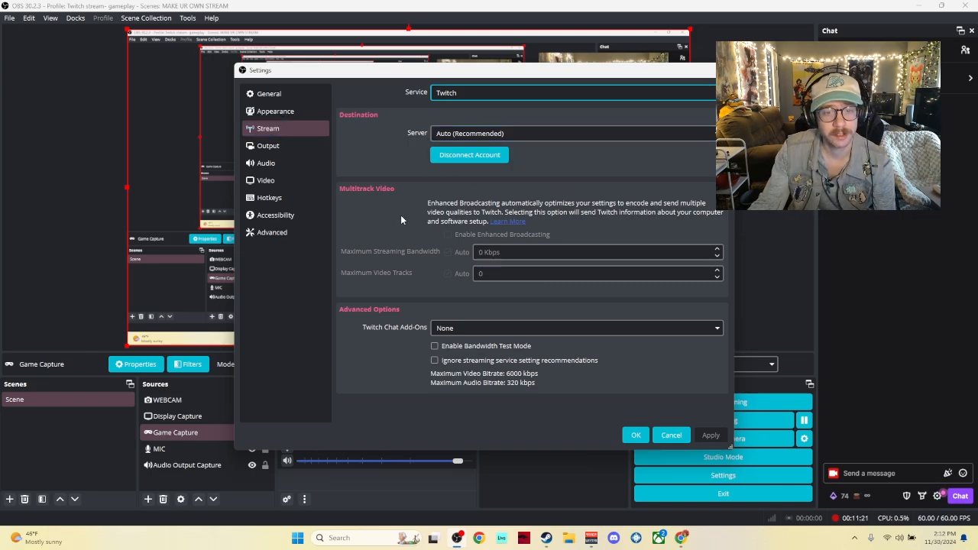
left_click(276, 112)
left_click(282, 101)
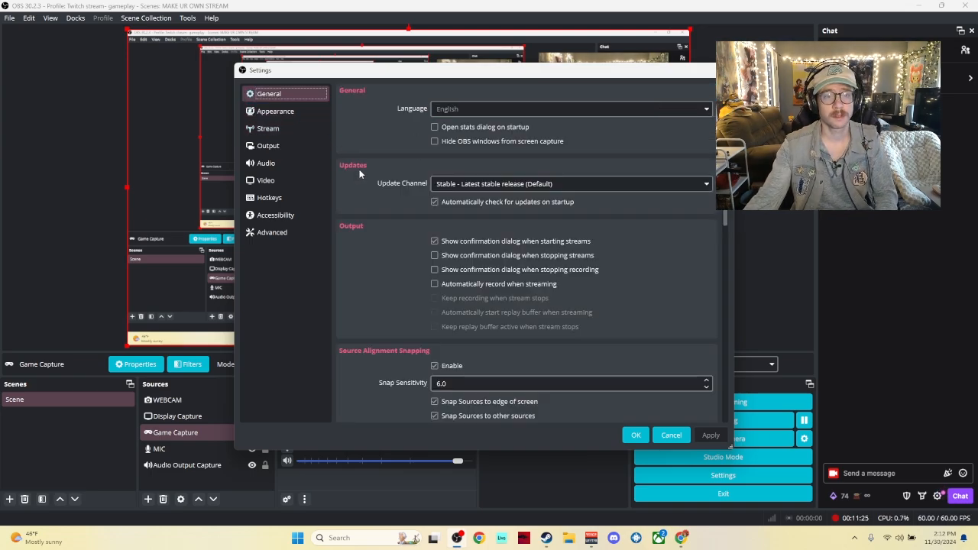
scroll(366, 179, "down", 1)
scroll(365, 180, "down", 10)
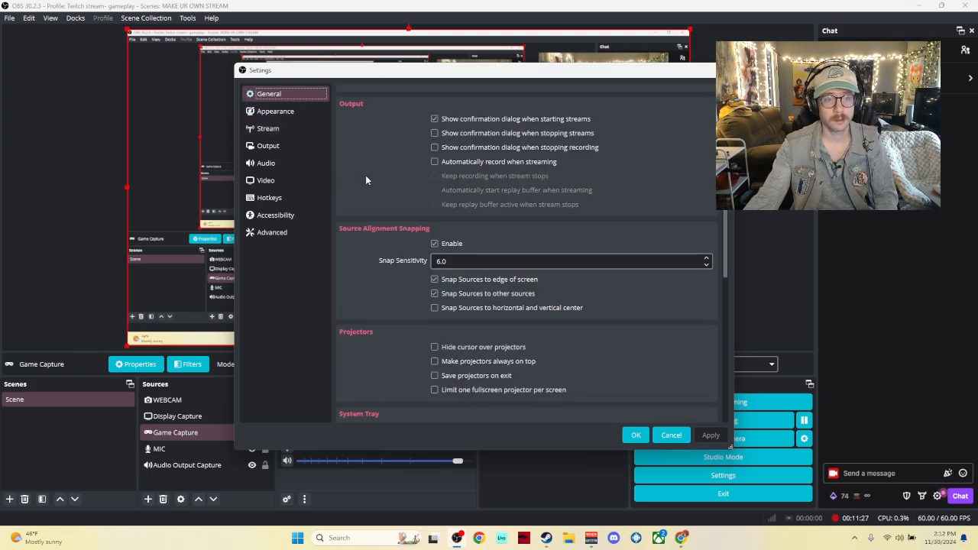
scroll(365, 177, "up", 10)
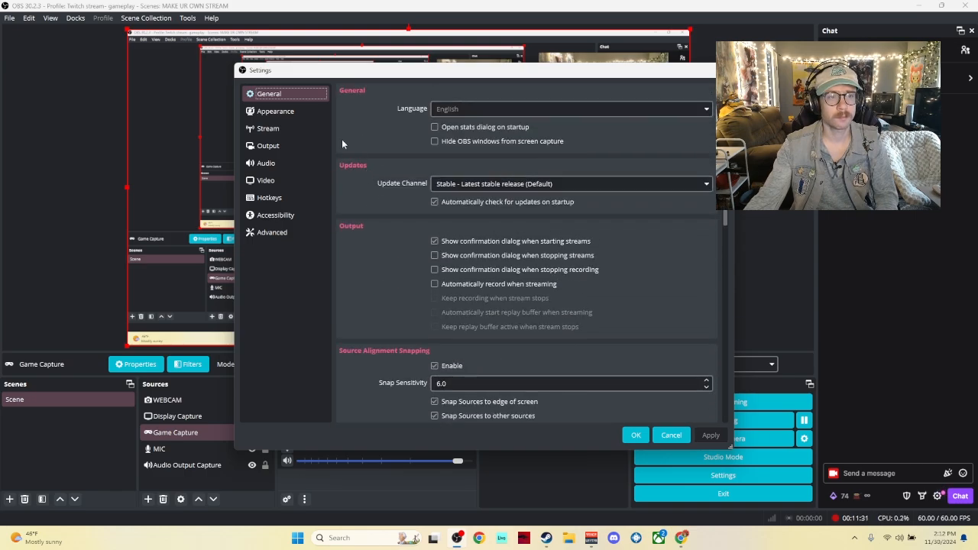
left_click(297, 129)
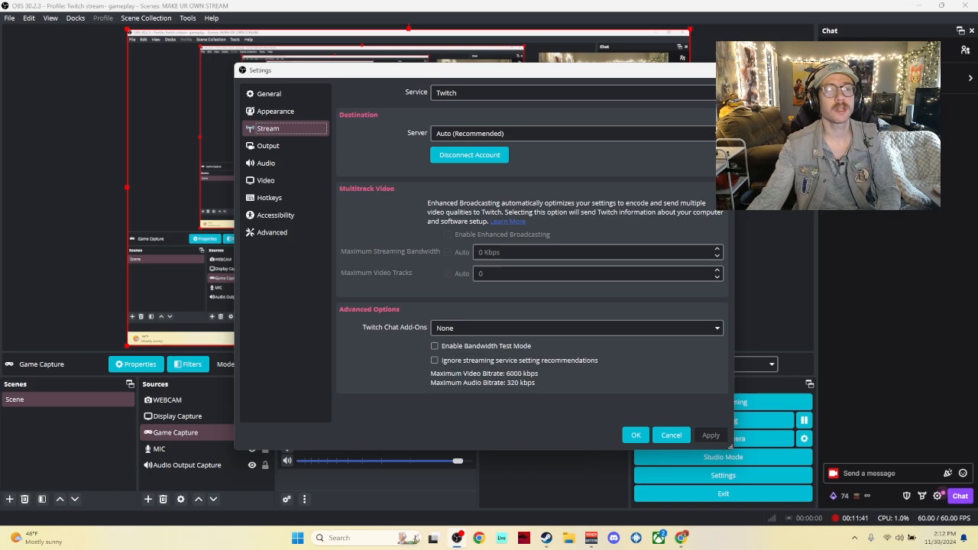
left_click(723, 70)
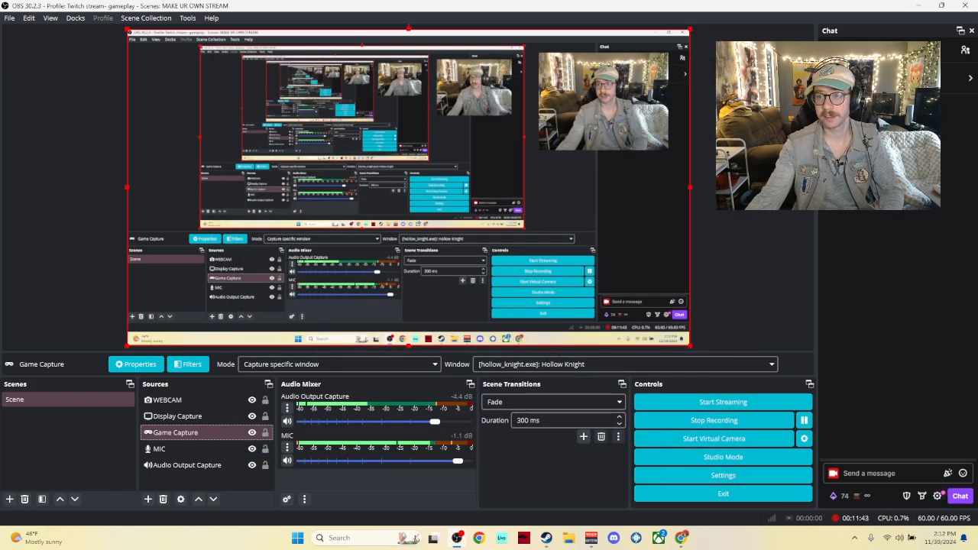
Step: Reopen Settings and review the Output section's Streaming, Recording and Audio tabs and encoder settings
left_click(80, 20)
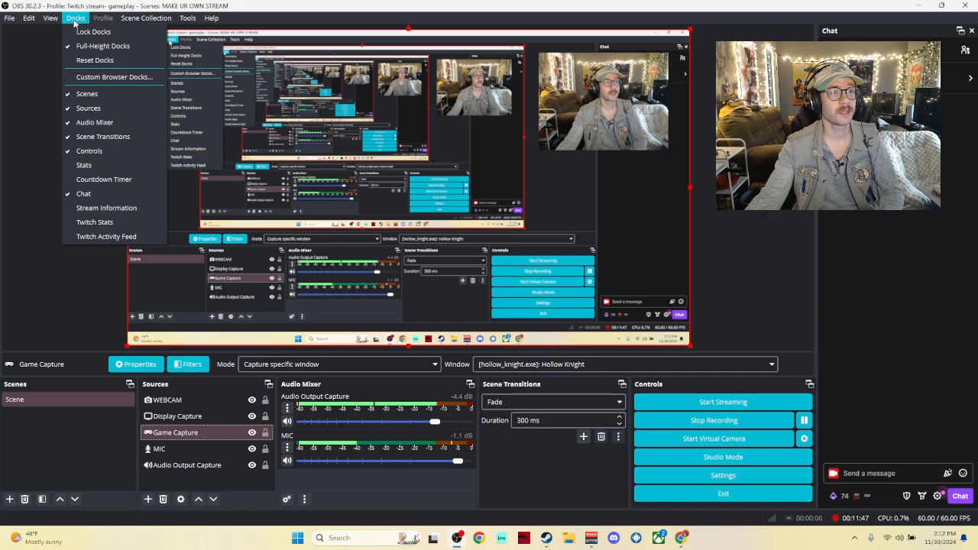
left_click(74, 20)
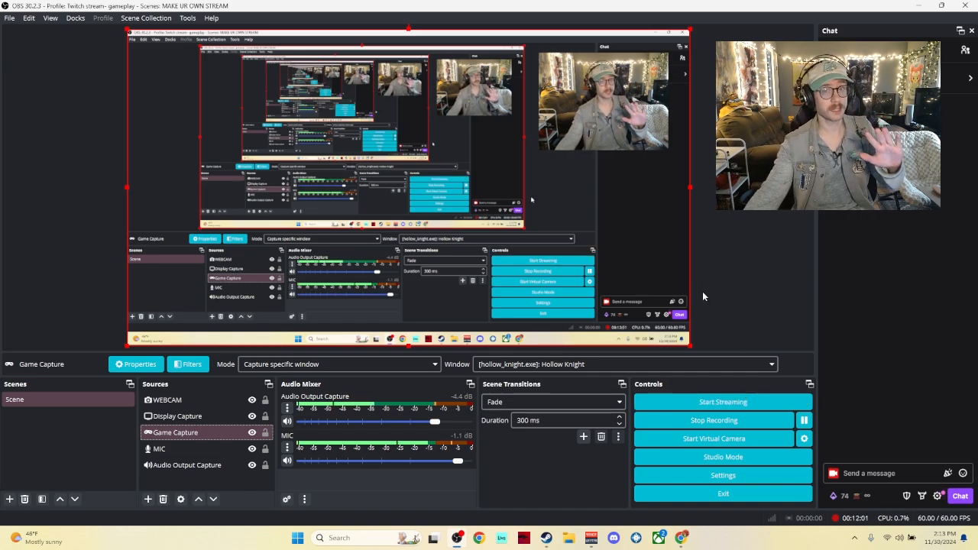
left_click(9, 18)
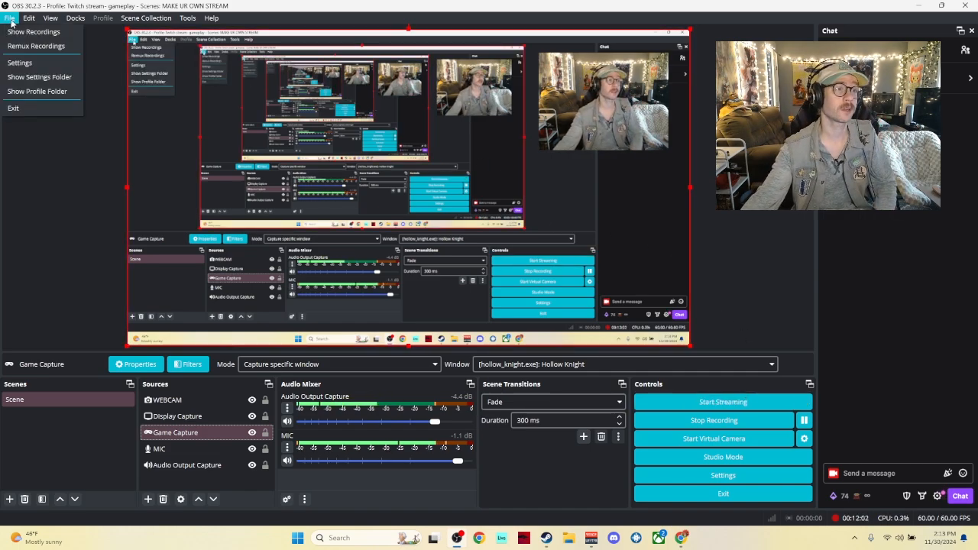
left_click(17, 62)
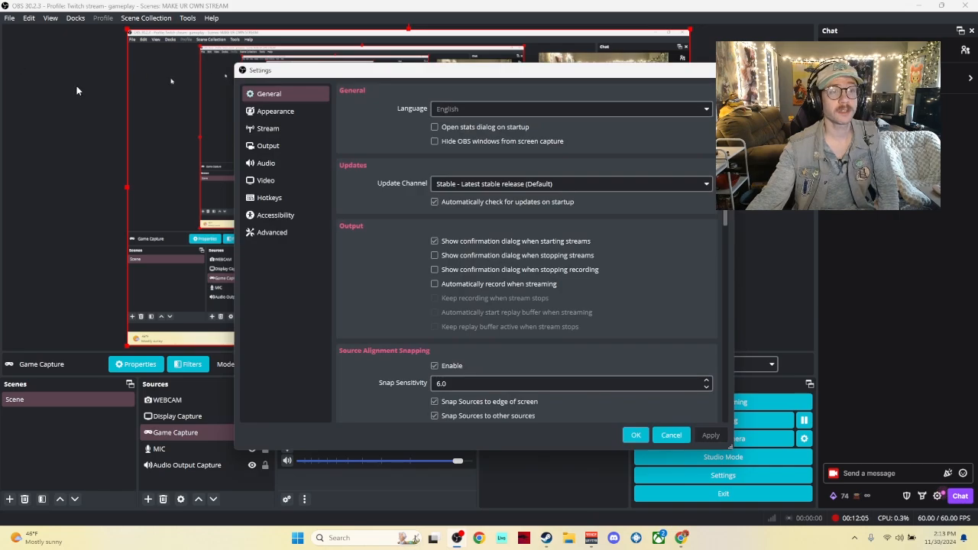
left_click(277, 142)
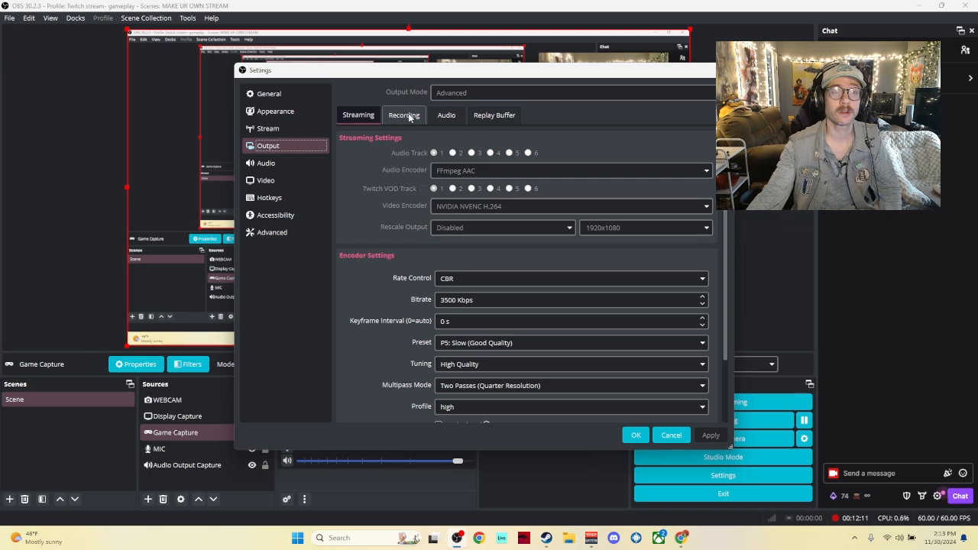
left_click(446, 116)
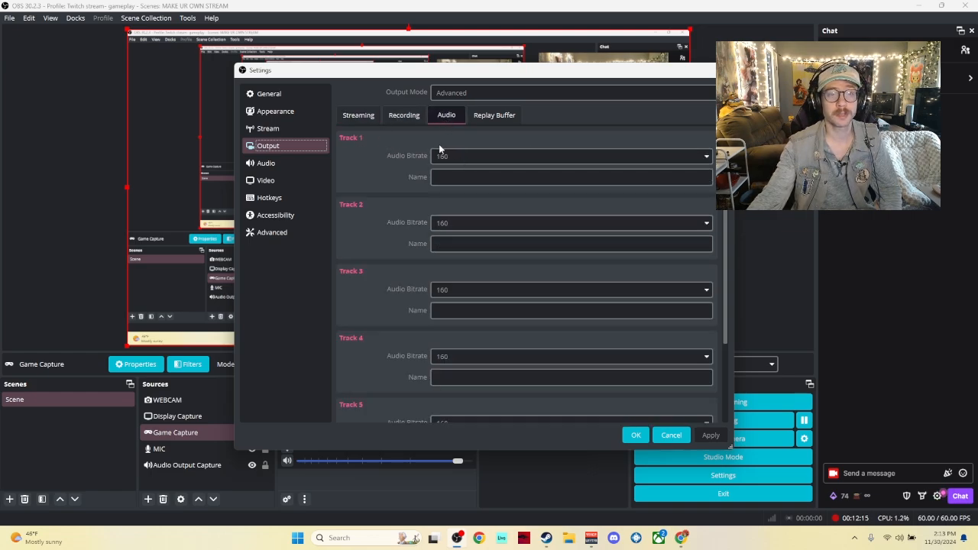
left_click(355, 116)
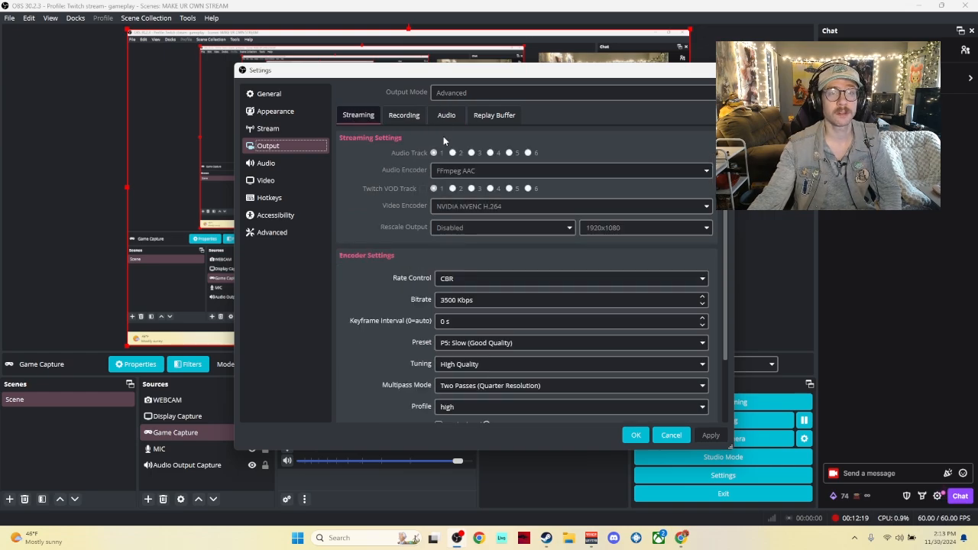
scroll(393, 153, "down", 2)
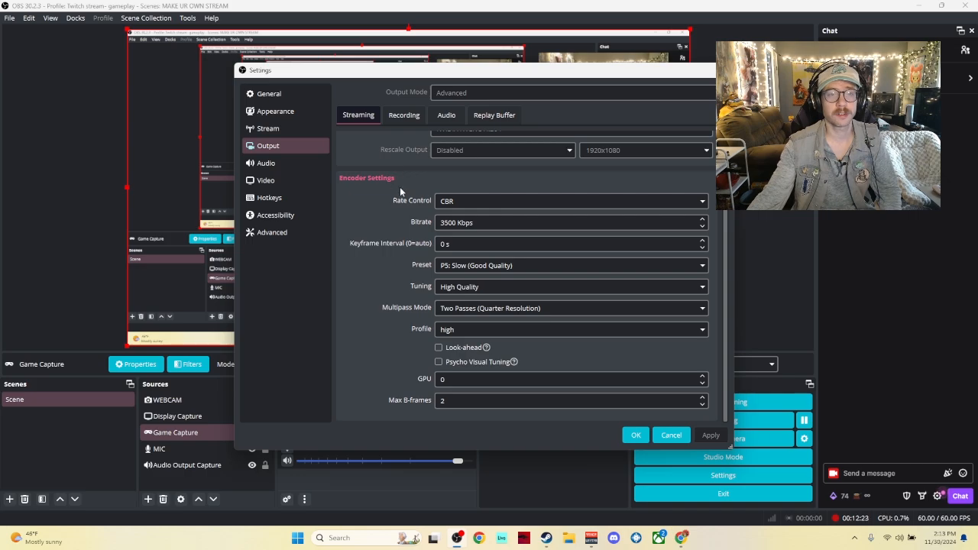
Step: Set the streaming encoder bitrate to 2500 Kbps, apply the change and close Settings
left_click(489, 207)
left_click(491, 206)
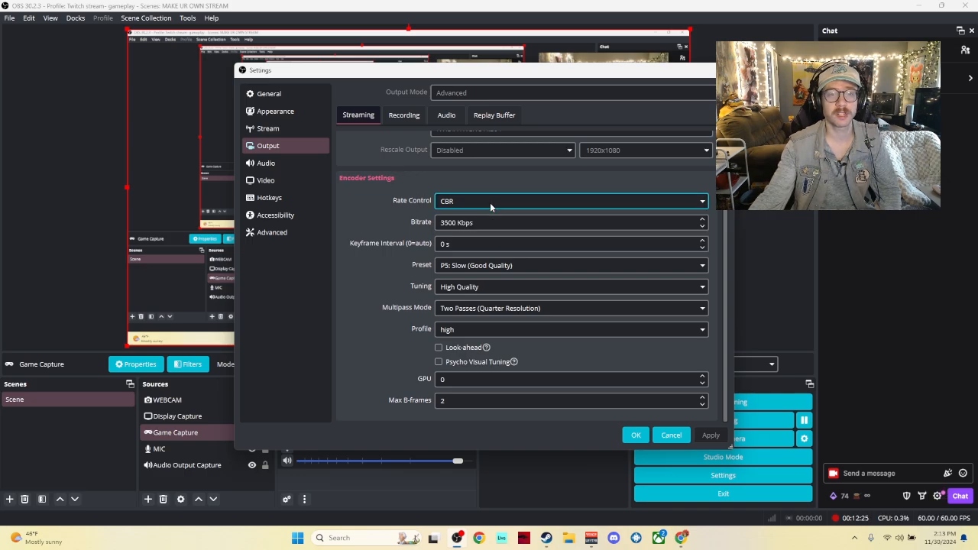
left_click(488, 223)
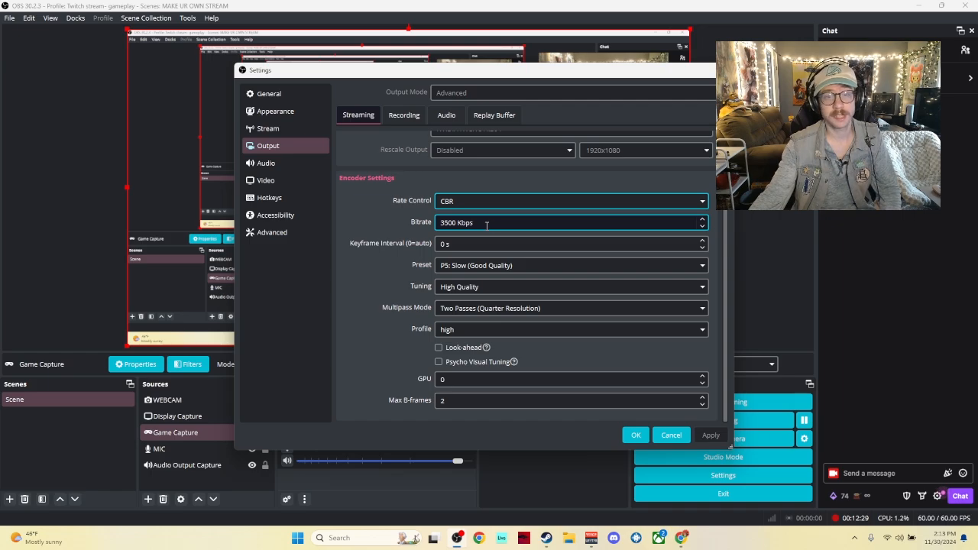
left_click(442, 222)
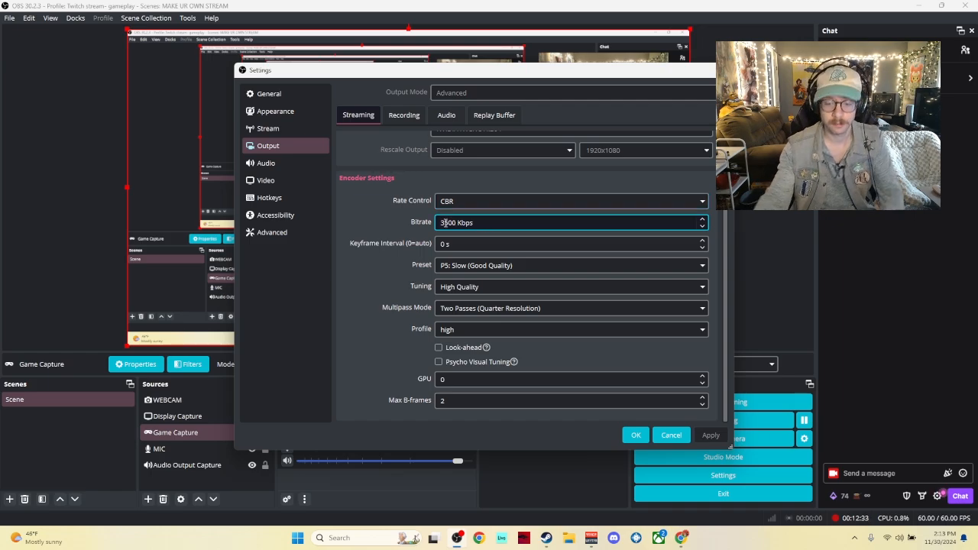
key("BackSpace")
type("25")
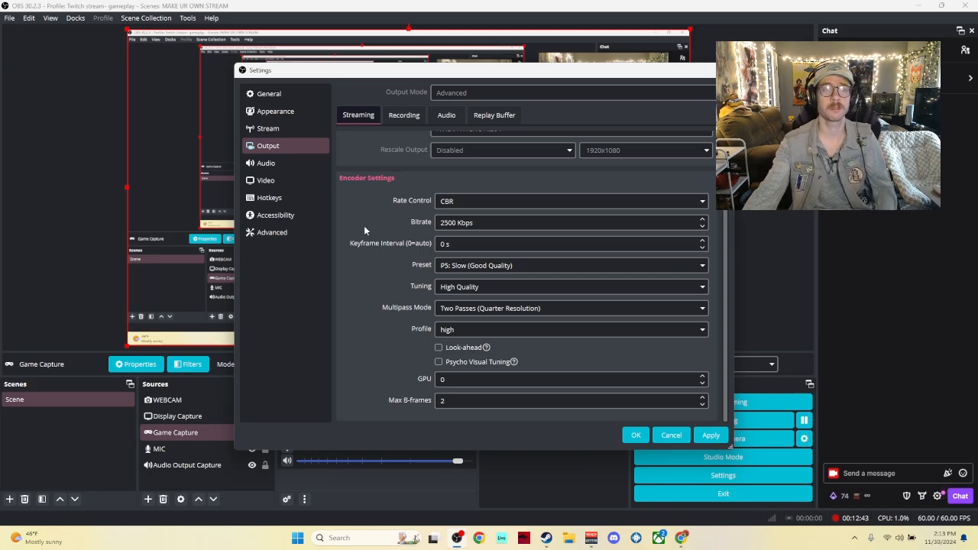
scroll(414, 239, "up", 2)
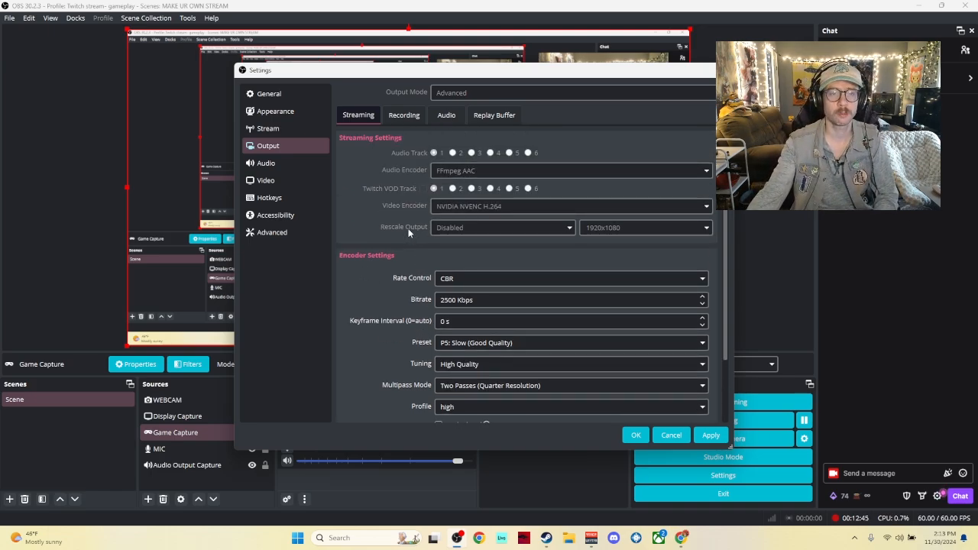
scroll(409, 233, "down", 2)
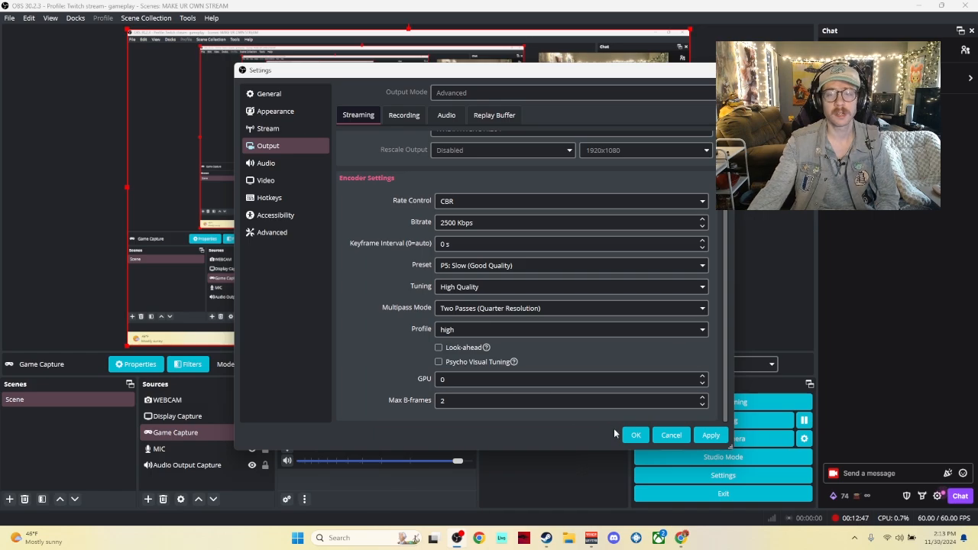
left_click(707, 438)
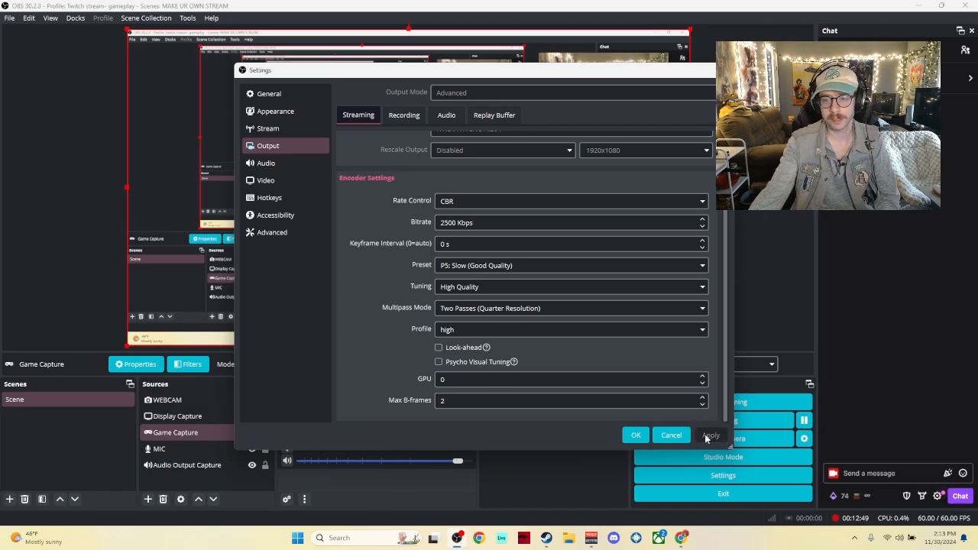
left_click(635, 437)
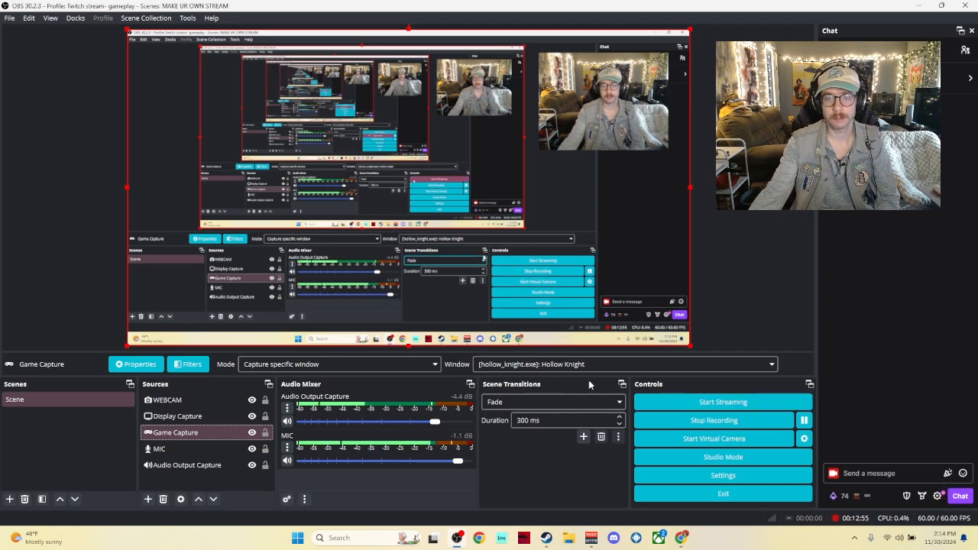
Step: Enable Bandwidth Test Mode in the Stream settings, apply it, and start a test stream, confirming the bandwidth test
left_click(12, 22)
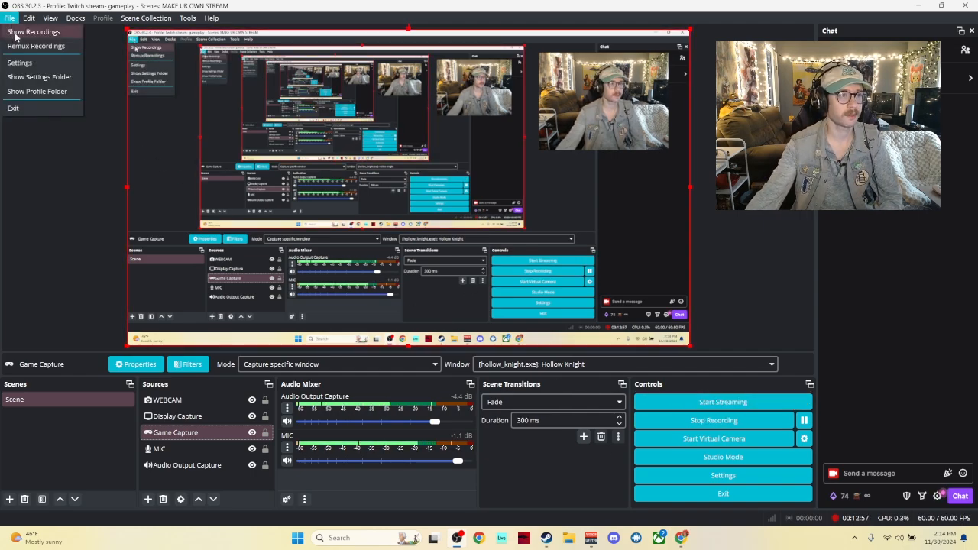
left_click(17, 66)
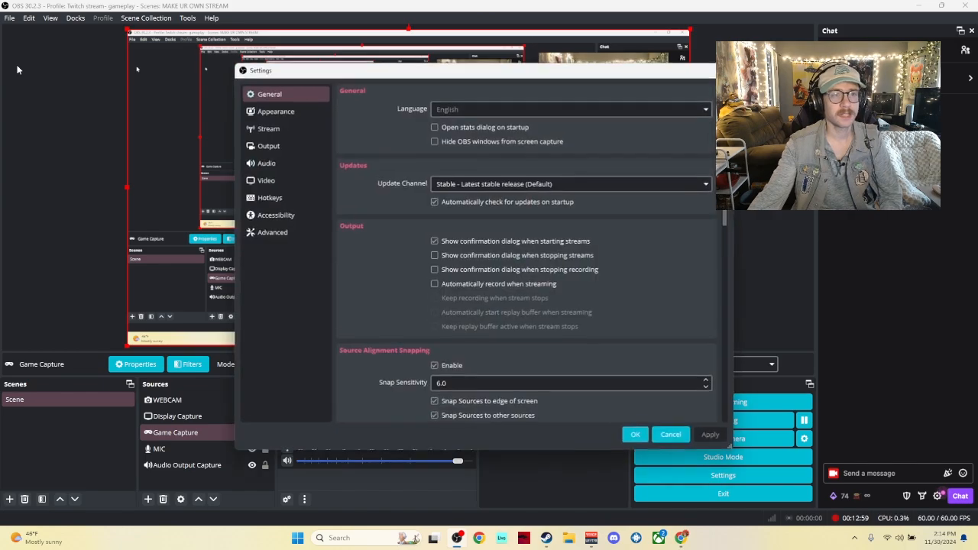
left_click(284, 129)
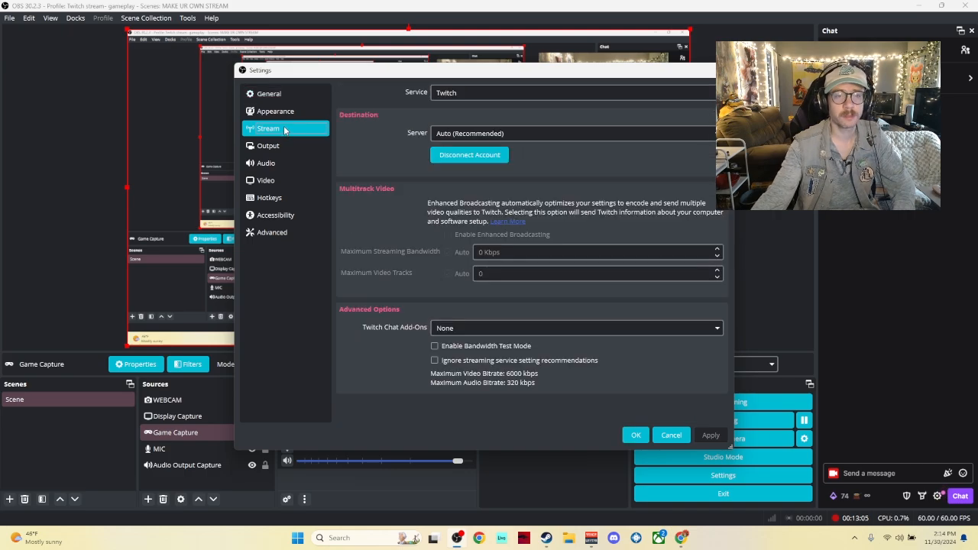
left_click(435, 346)
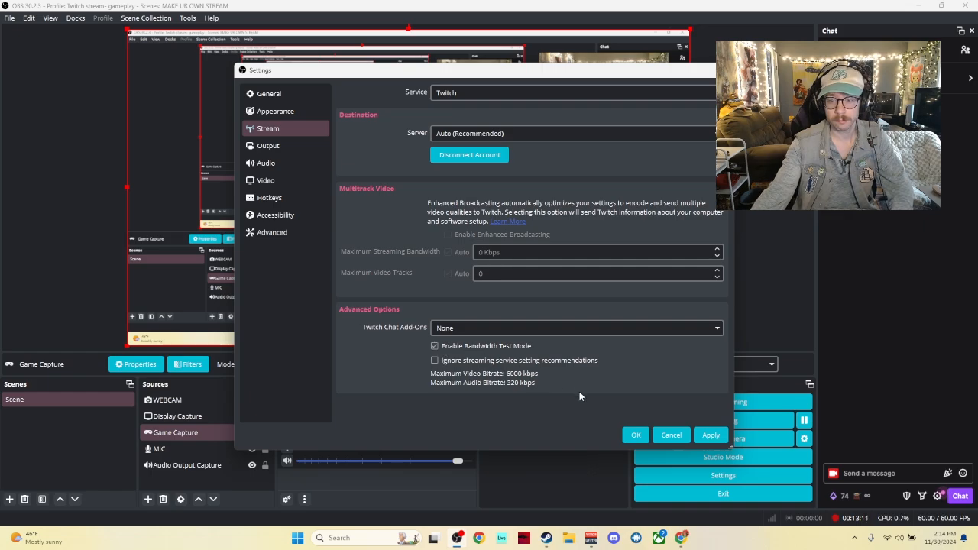
left_click(701, 440)
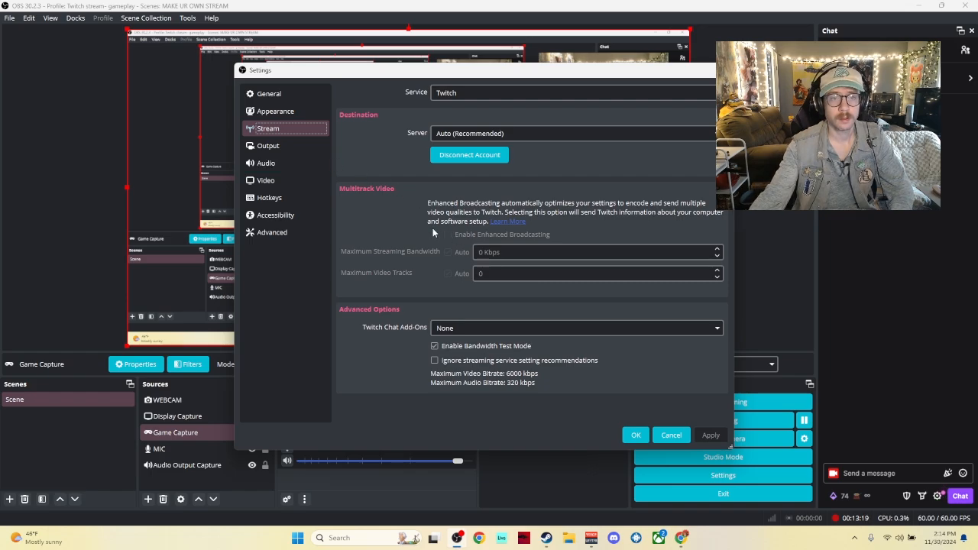
left_click(634, 435)
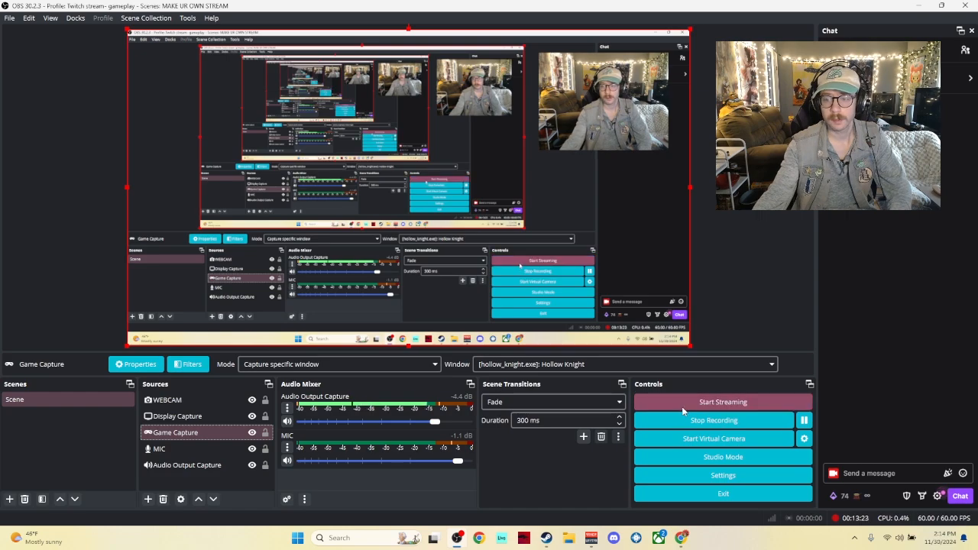
left_click(683, 411)
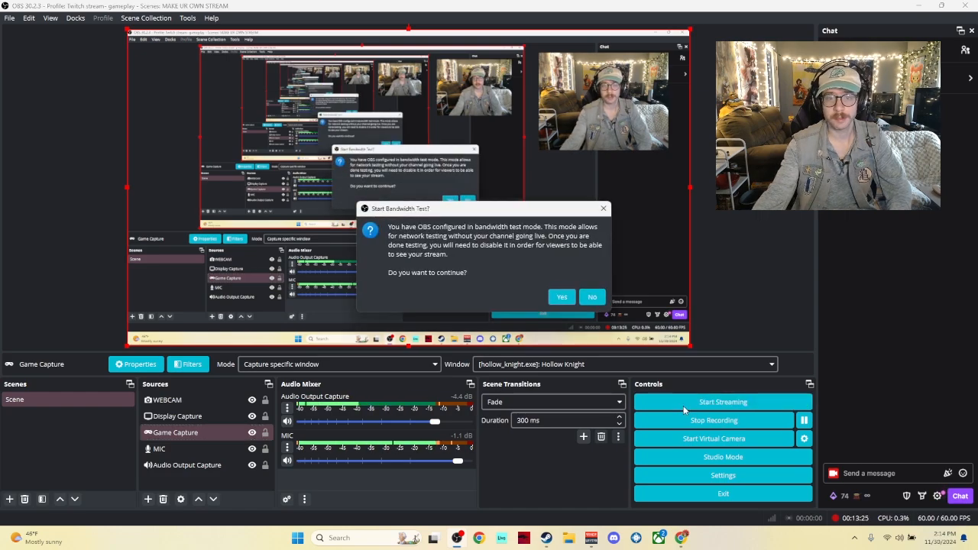
left_click(560, 297)
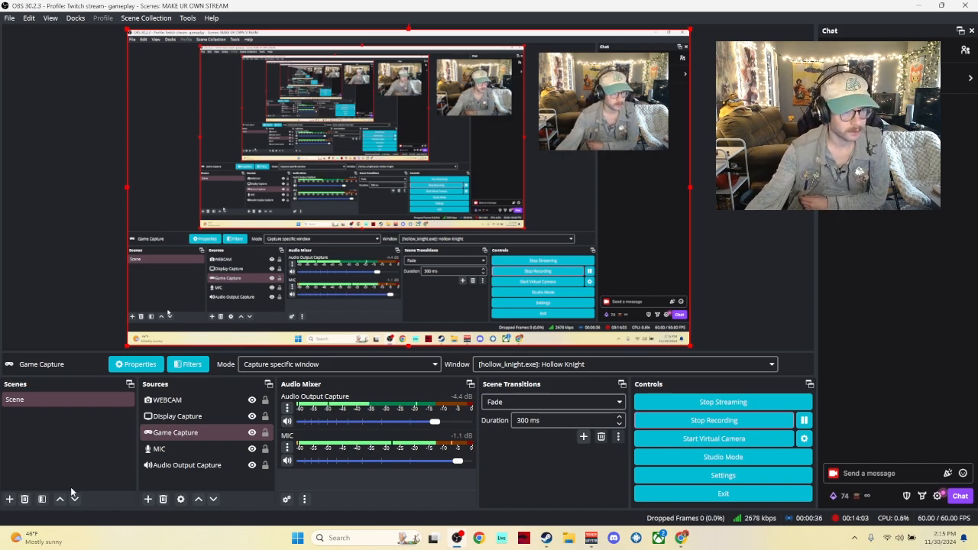
Step: Add a new Image source named Image to the scene and open its properties
left_click(149, 499)
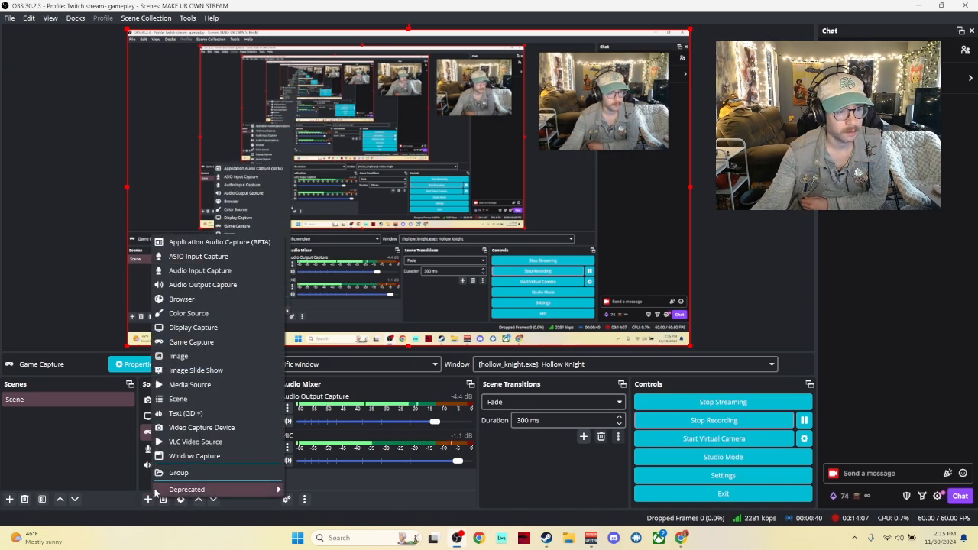
left_click(179, 356)
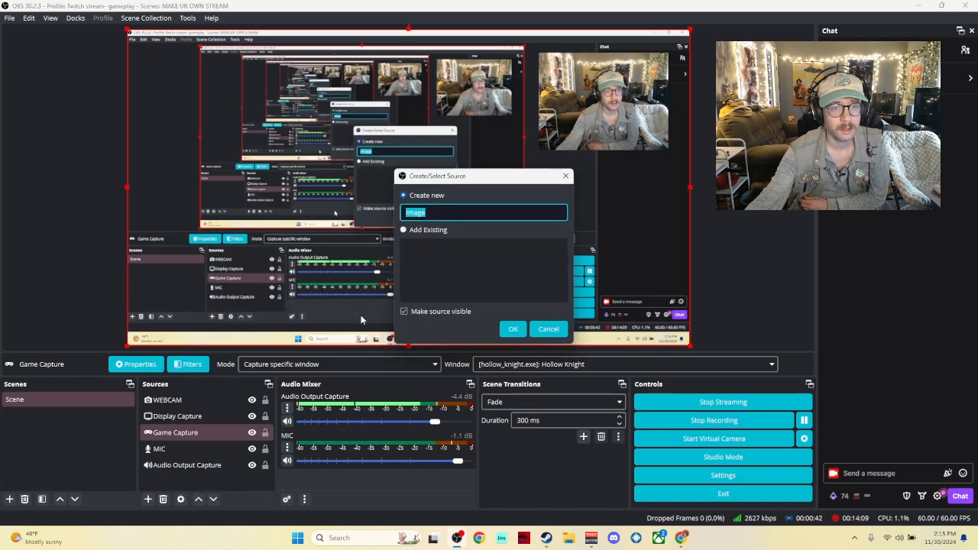
left_click(511, 328)
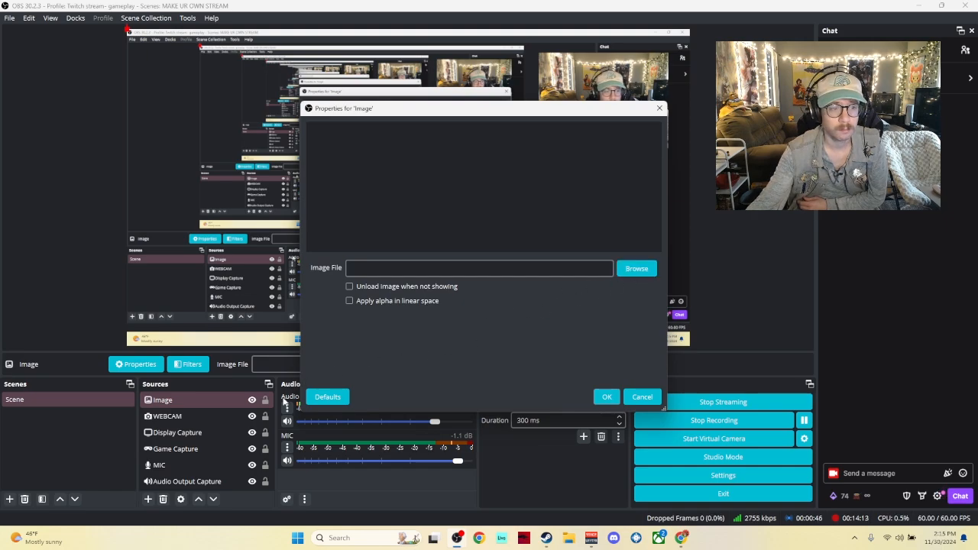
left_click(251, 434)
left_click(251, 432)
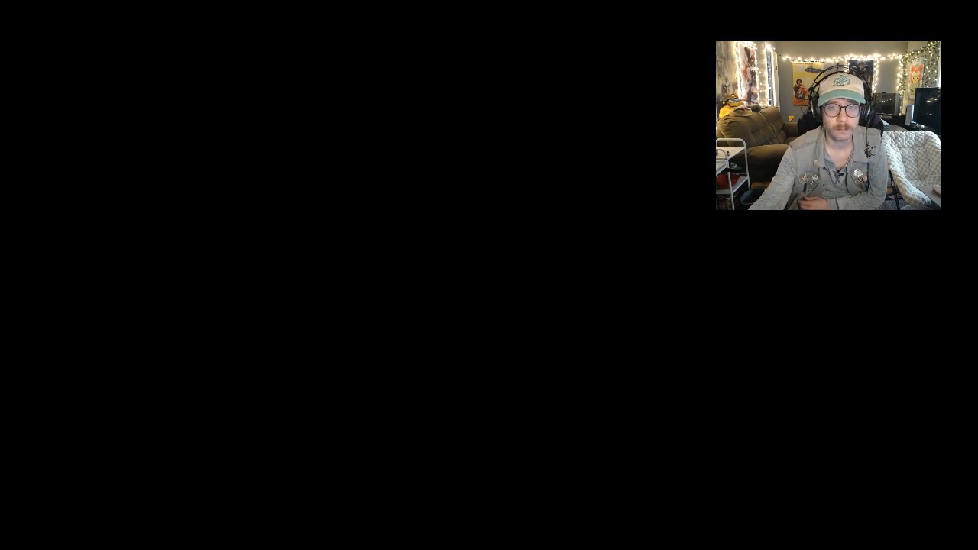